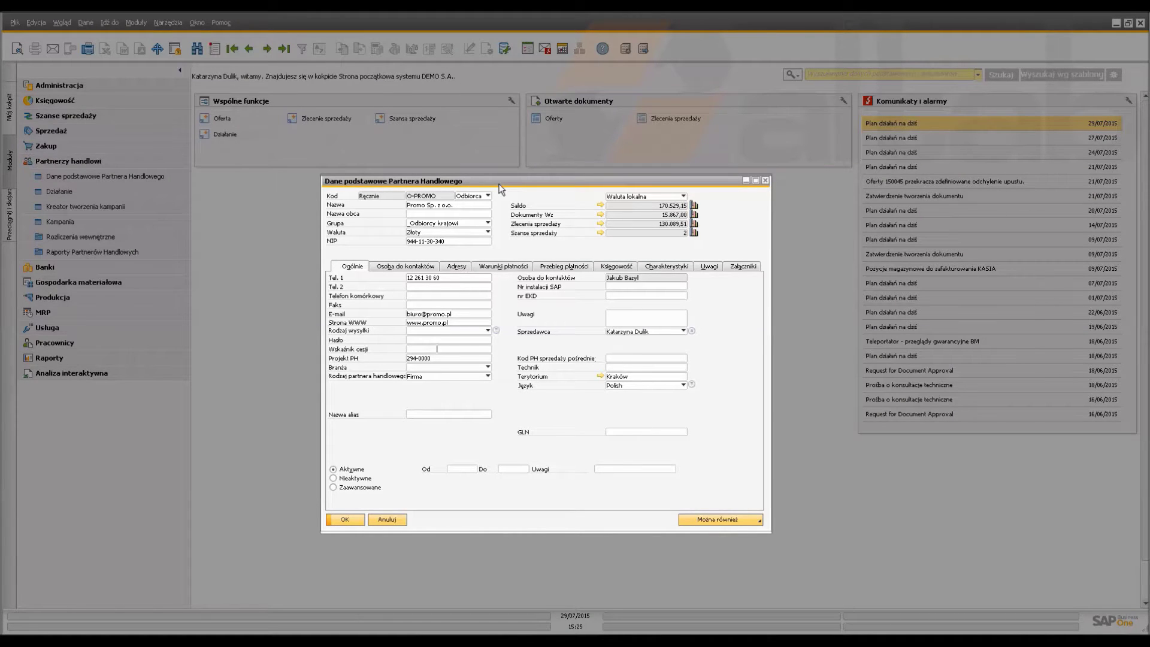
Review the business partner type options and the delivery address of Promo Sp. z o.o.
left_click(488, 196)
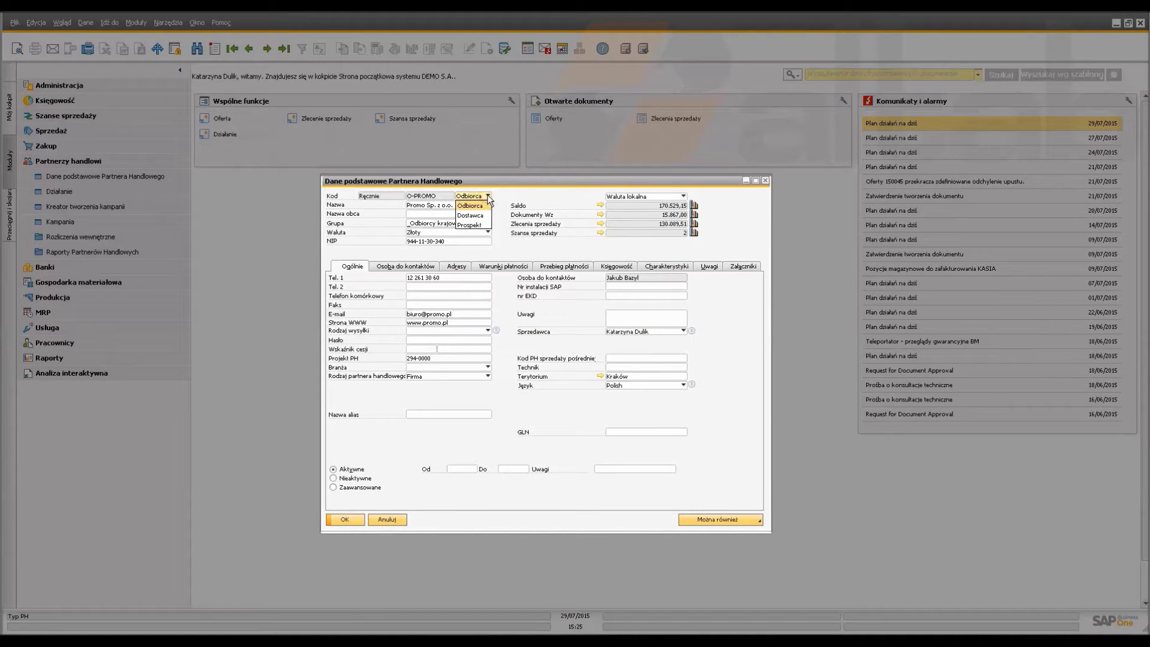
left_click(488, 197)
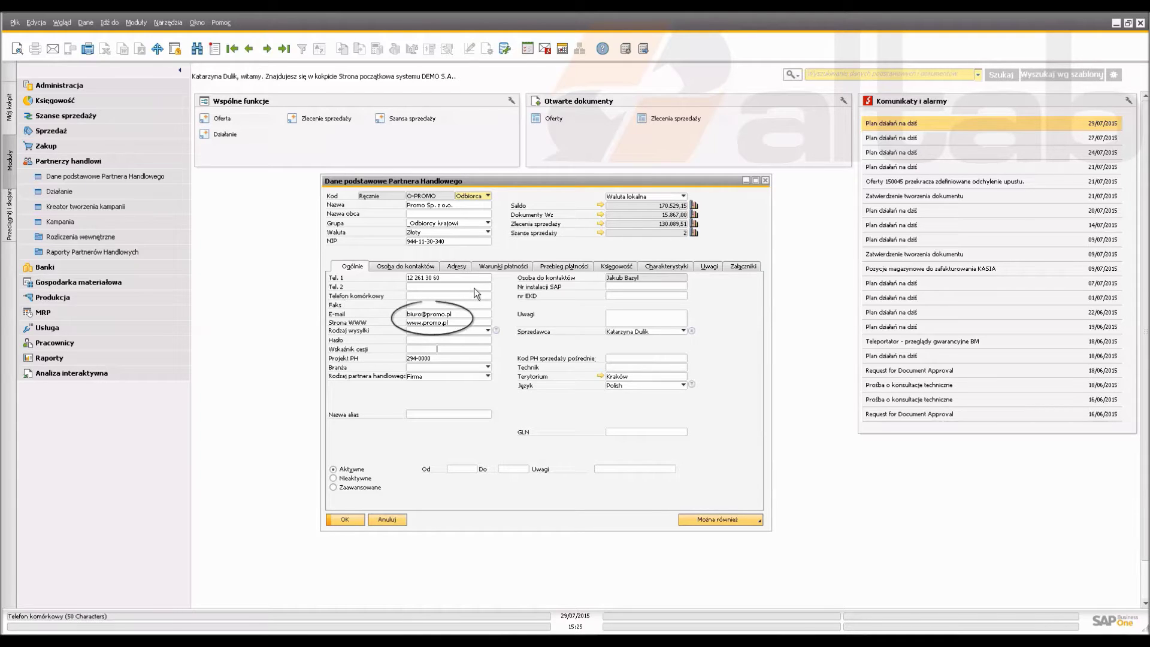
left_click(467, 267)
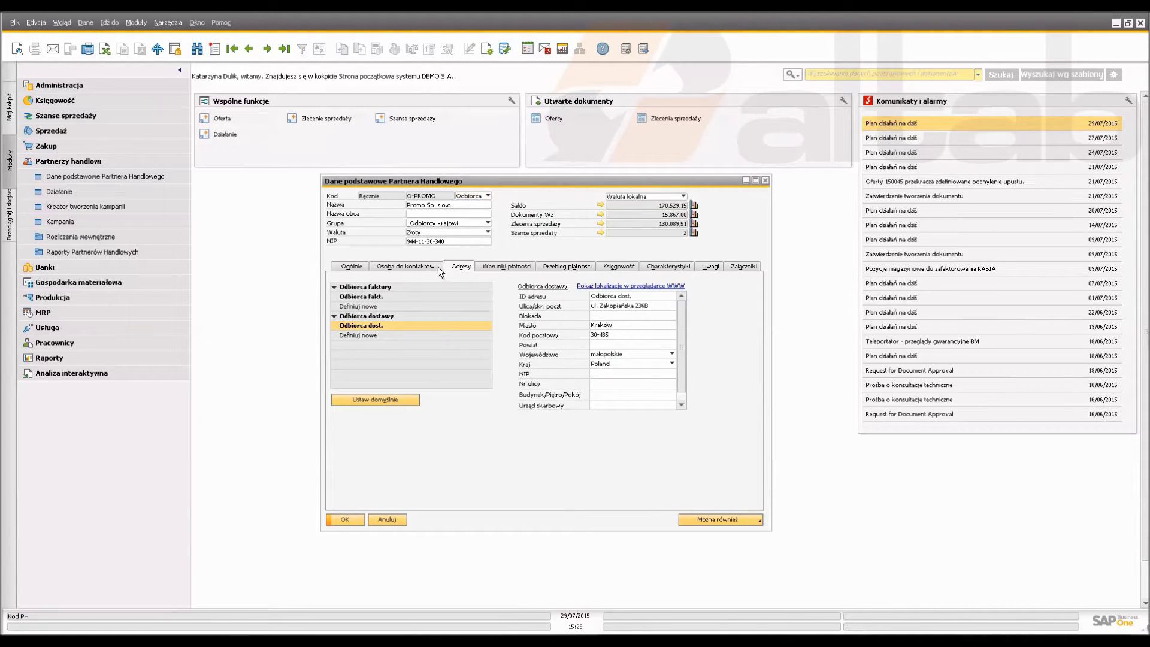
Examine the contact person's details for Promo Sp. z o.o., including the additional fields and the enlarged photo.
left_click(422, 268)
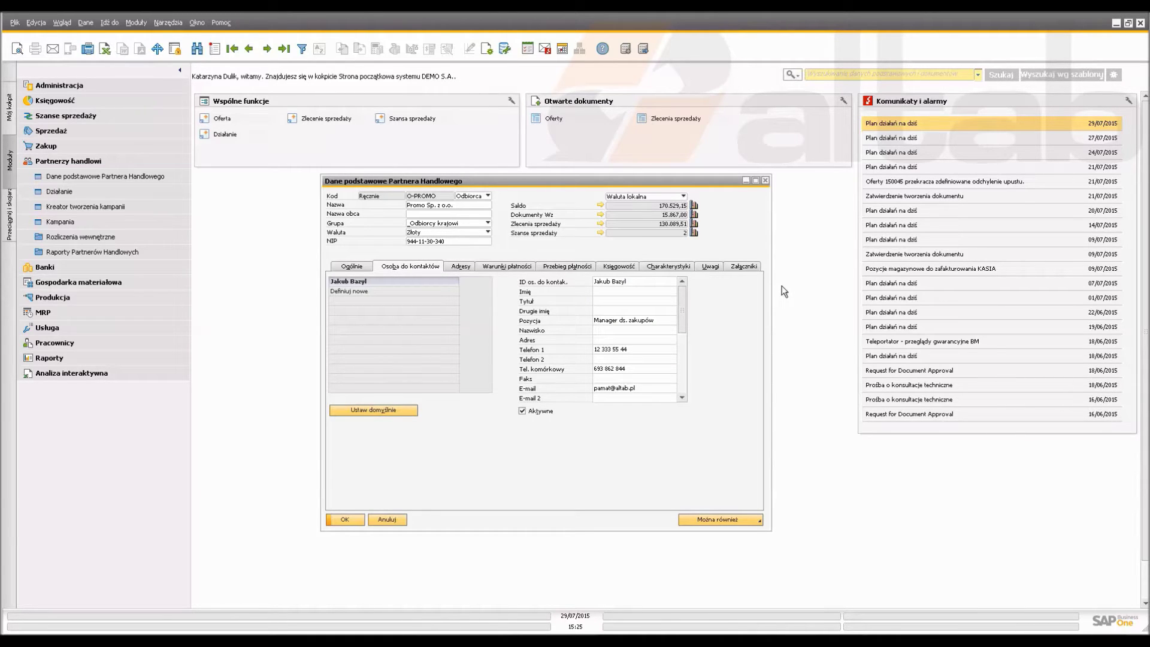
left_click_drag(681, 303, 683, 363)
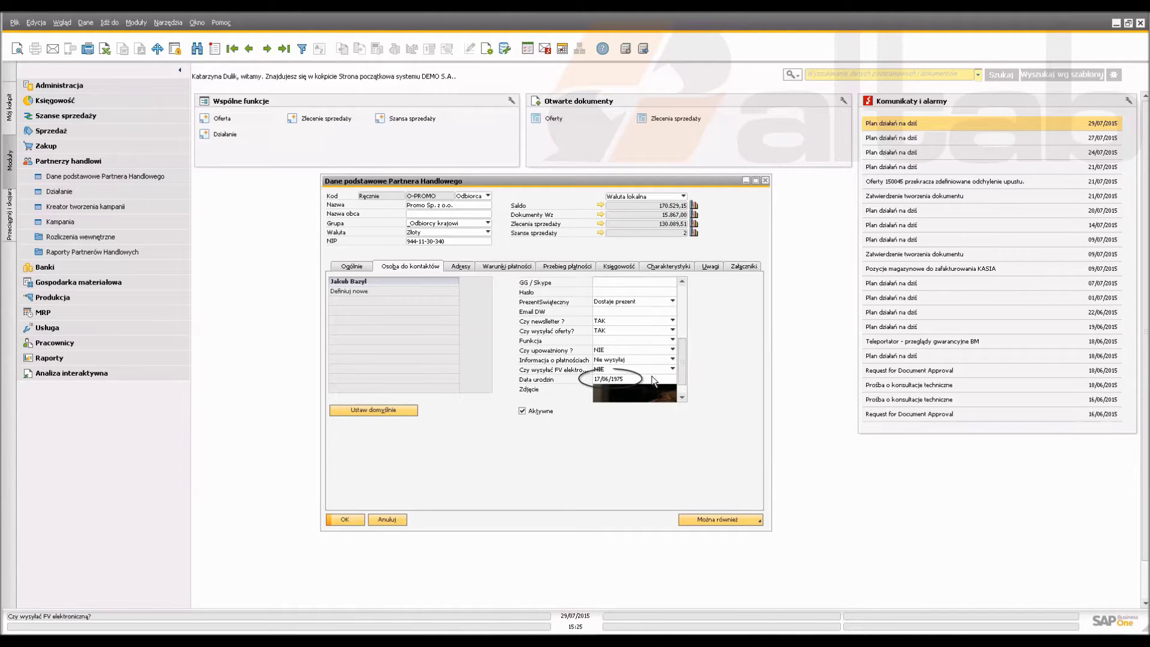
double_click(658, 398)
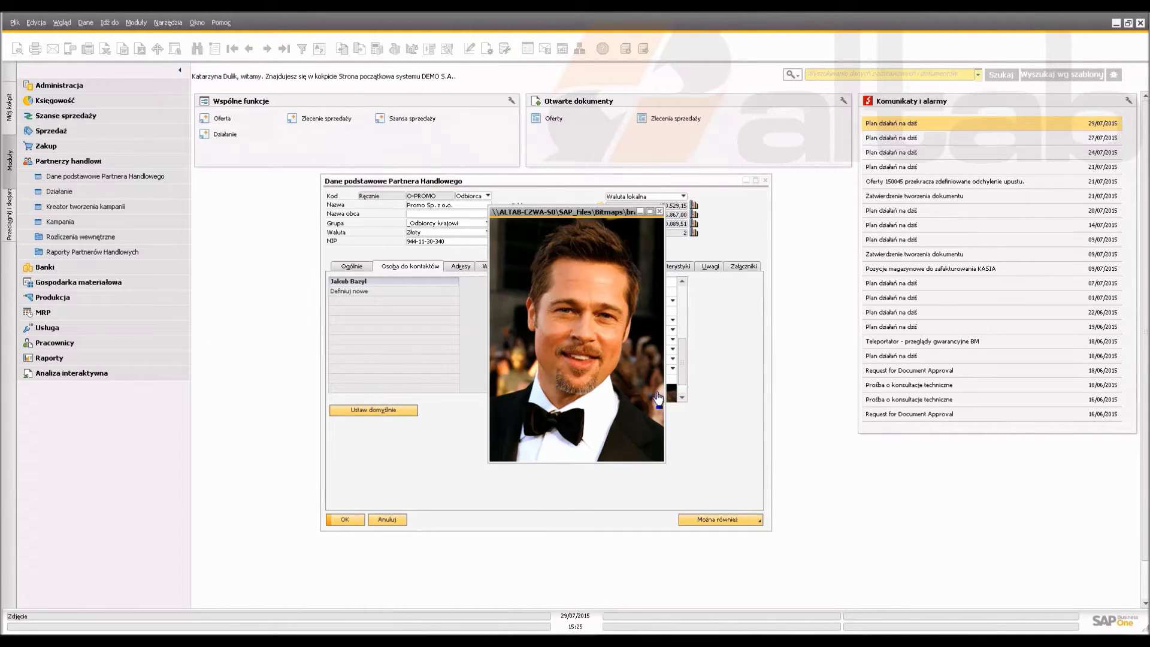
left_click(660, 211)
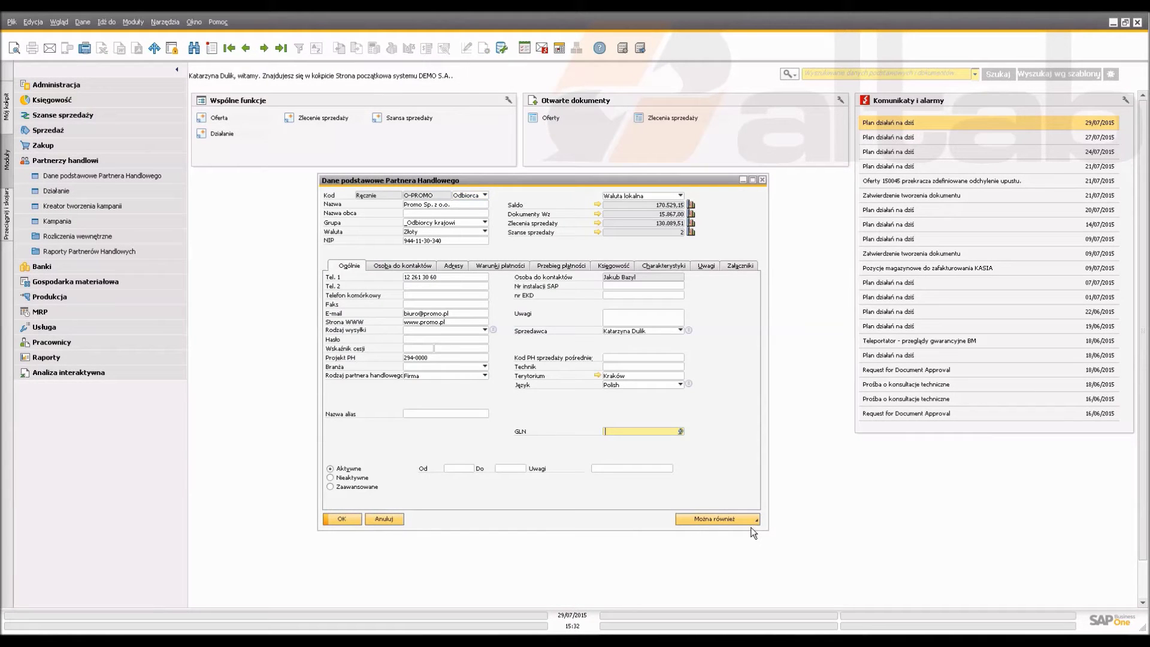
Open a new activity for Promo Sp. z o.o. from its master data and view the available activity kinds.
left_click(751, 525)
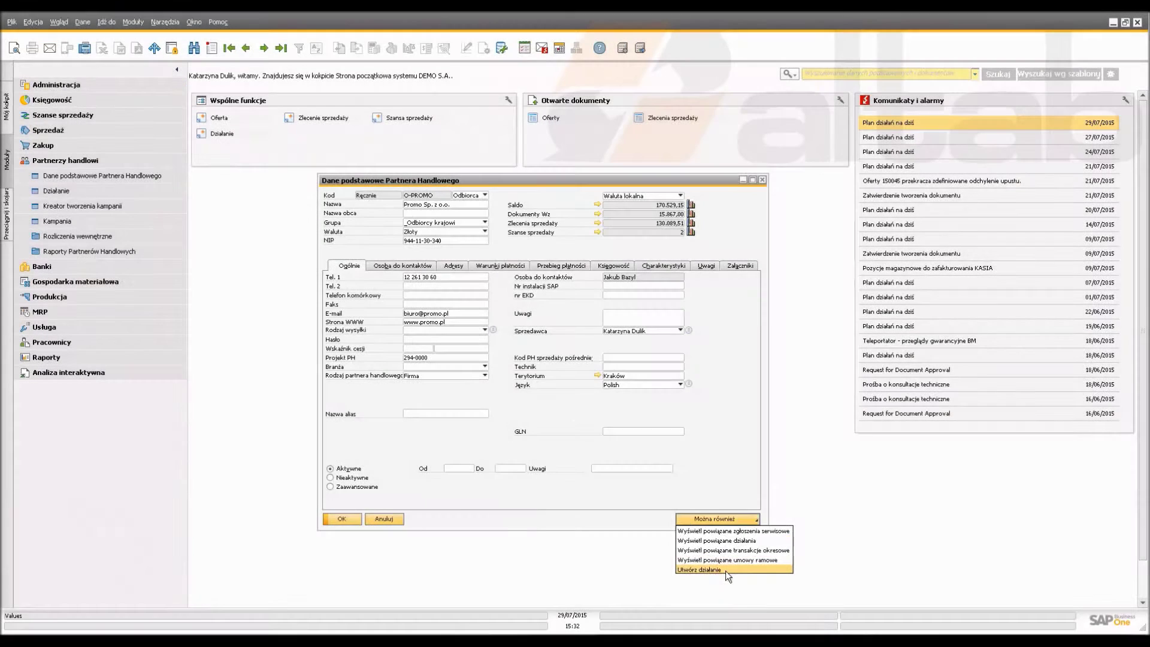
left_click(725, 570)
left_click(382, 83)
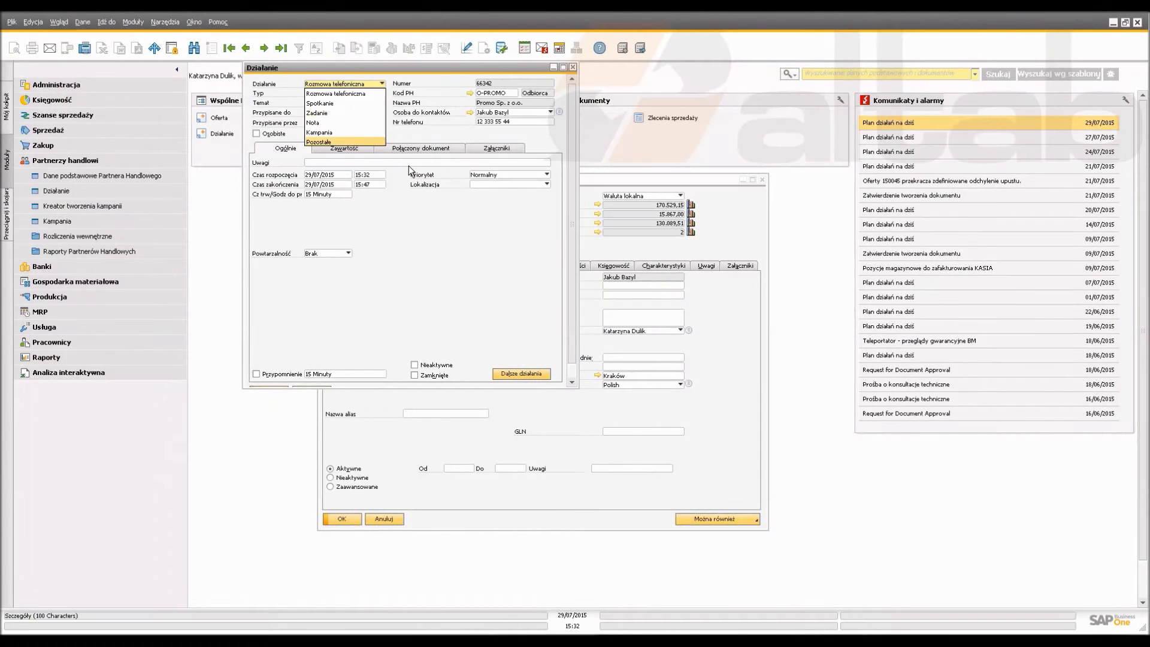
left_click(408, 164)
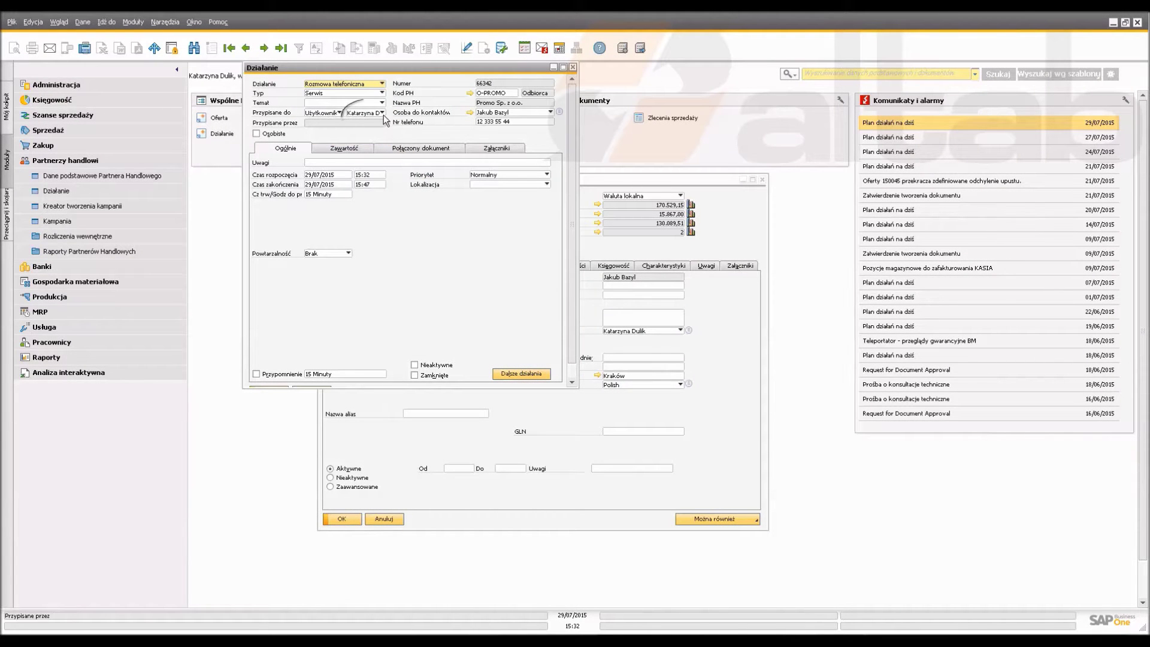
Look through the new activity's content, linked document types, attachments and general data, and close it without saving.
left_click(356, 149)
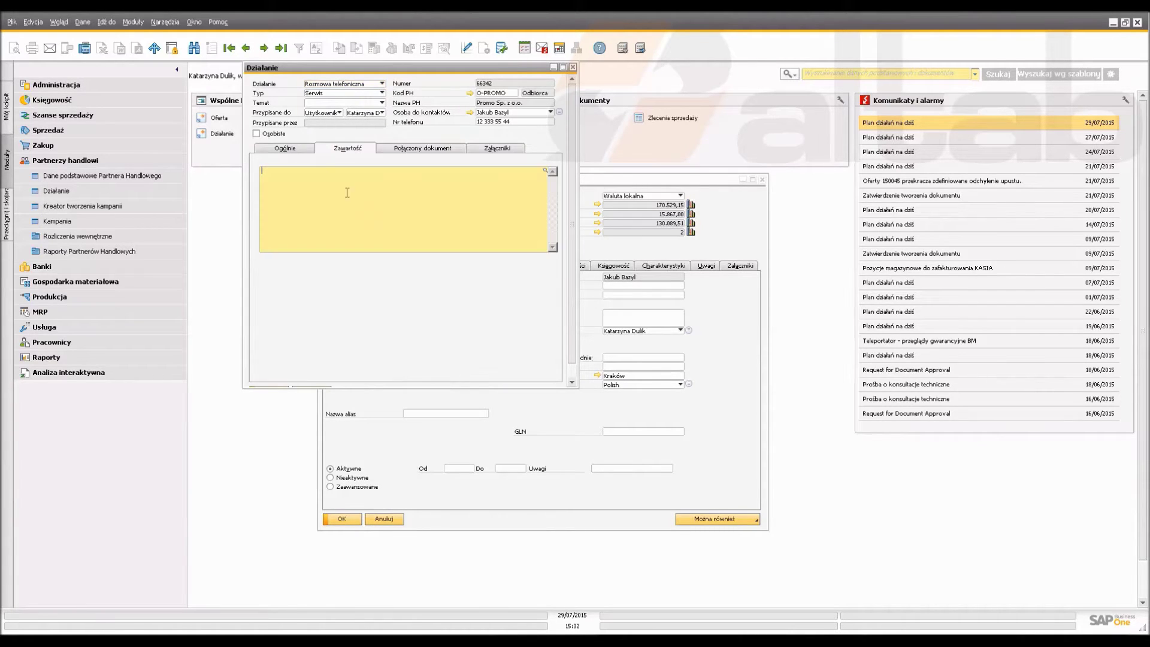
left_click(448, 148)
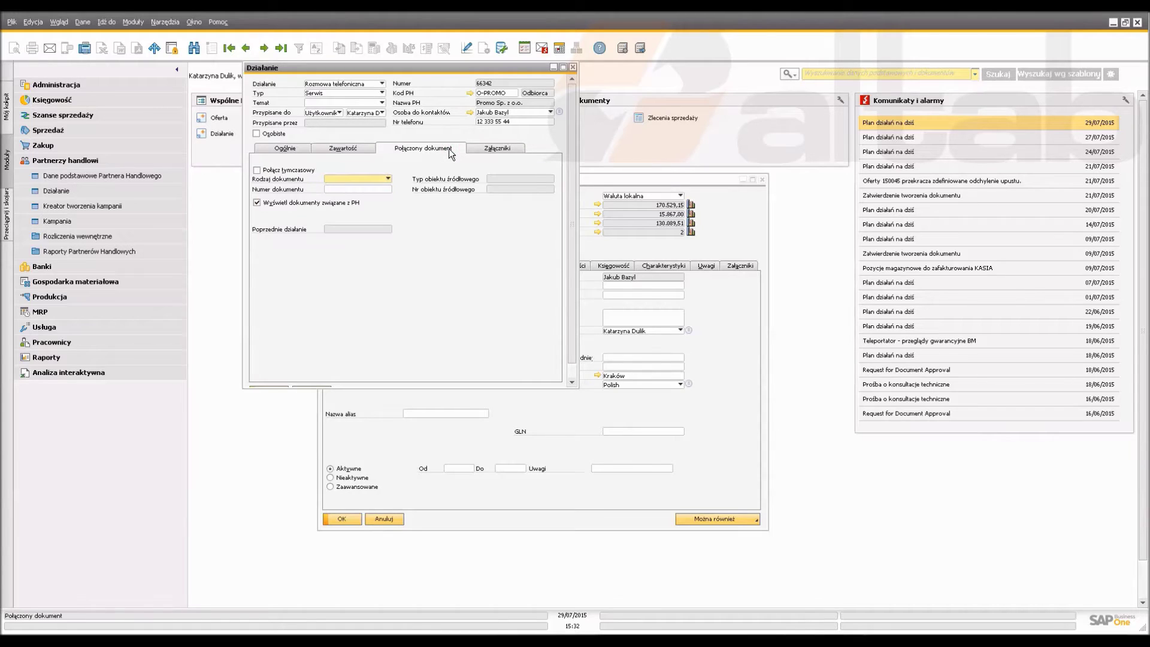
left_click(388, 179)
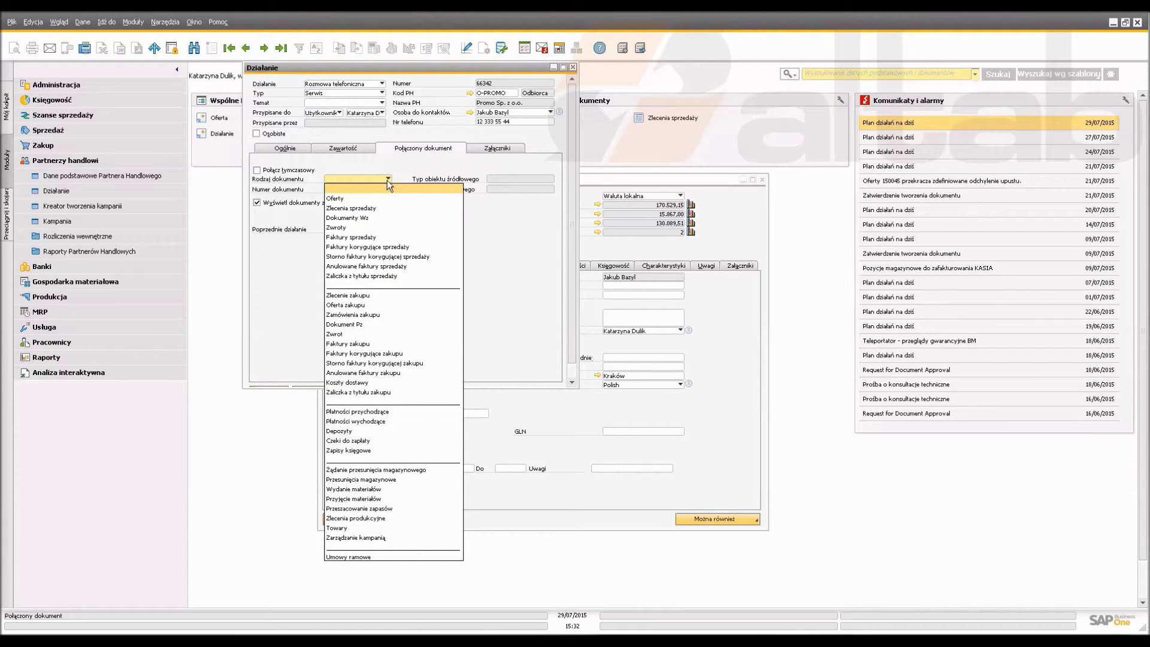
left_click(388, 179)
left_click(493, 150)
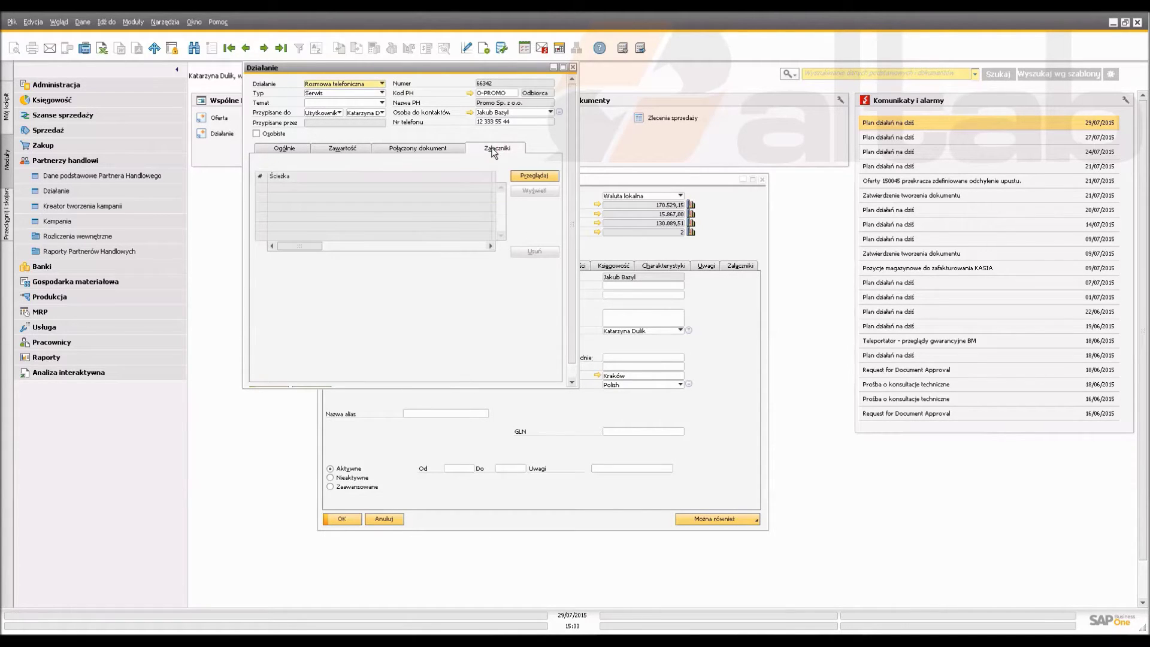
left_click(289, 149)
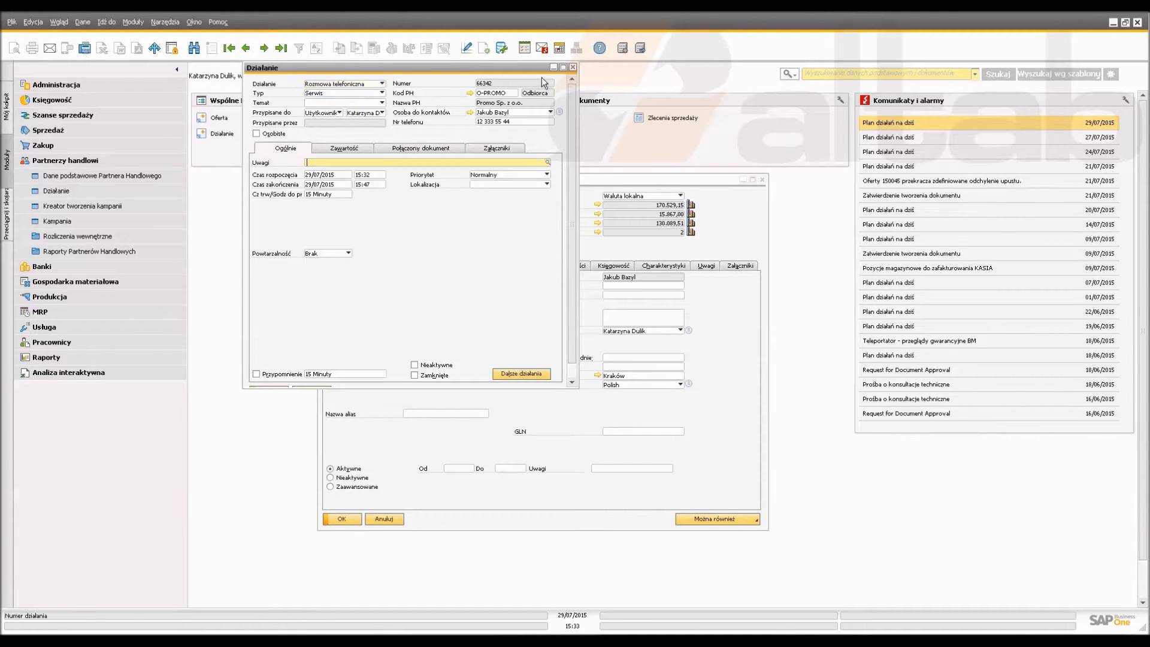
left_click(573, 68)
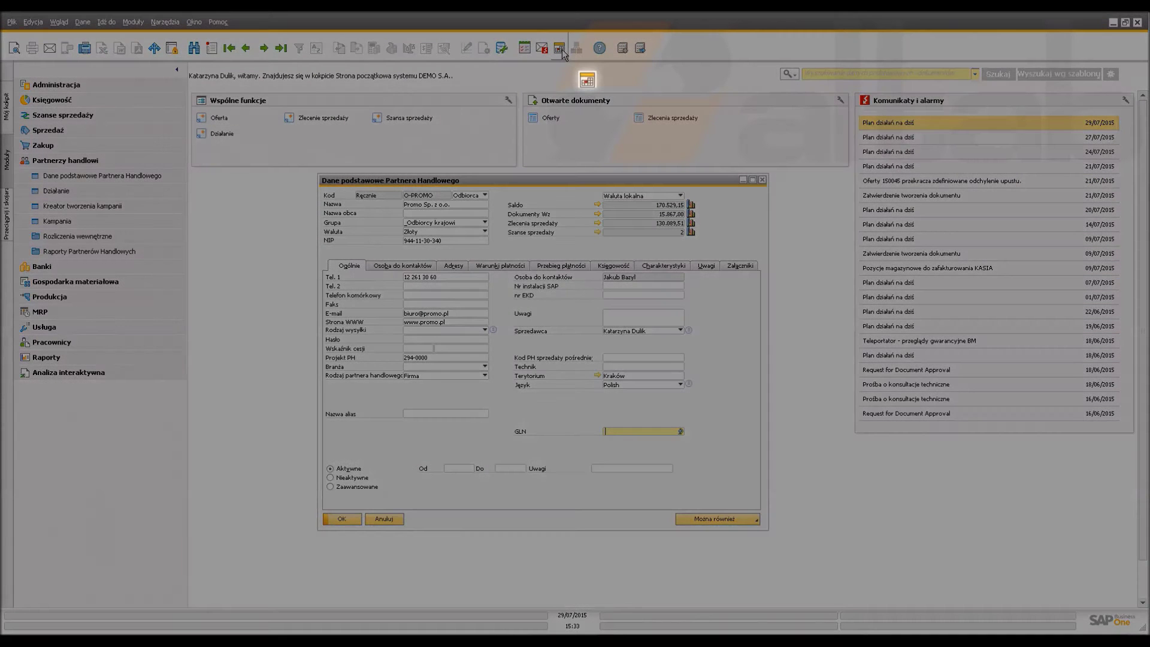
View the June 2015 activities in the calendar and close it.
left_click(560, 48)
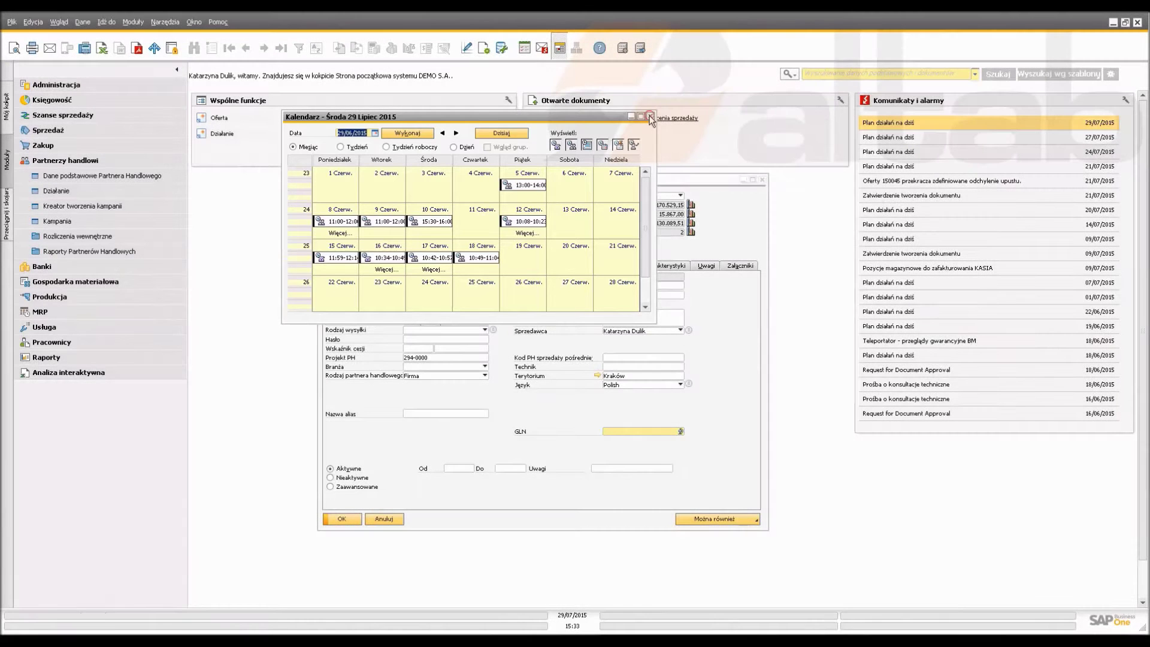
left_click(650, 115)
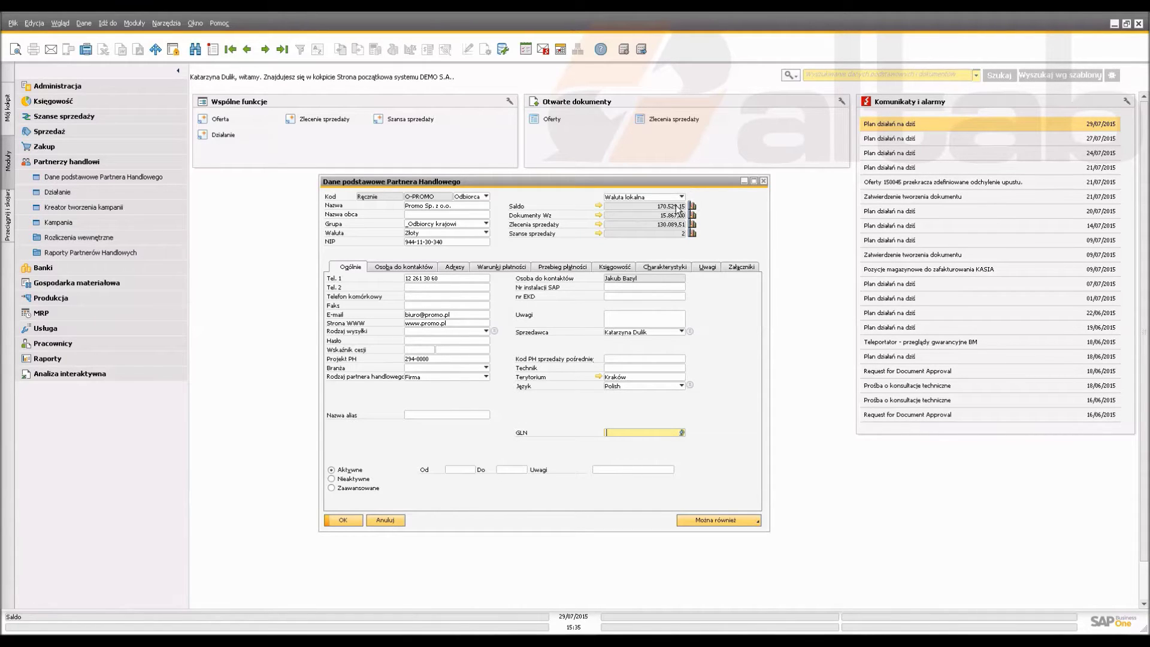
Examine the partner's account balance with its first listed invoice, and the detailed sales analysis report by customer.
left_click(598, 206)
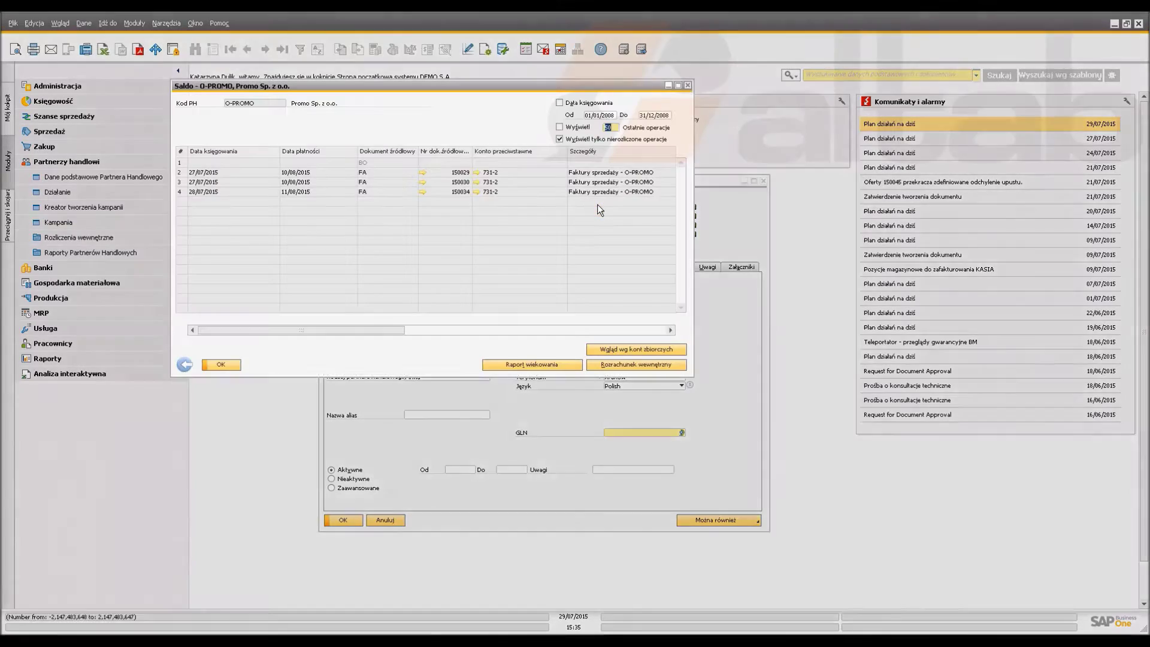
left_click(422, 172)
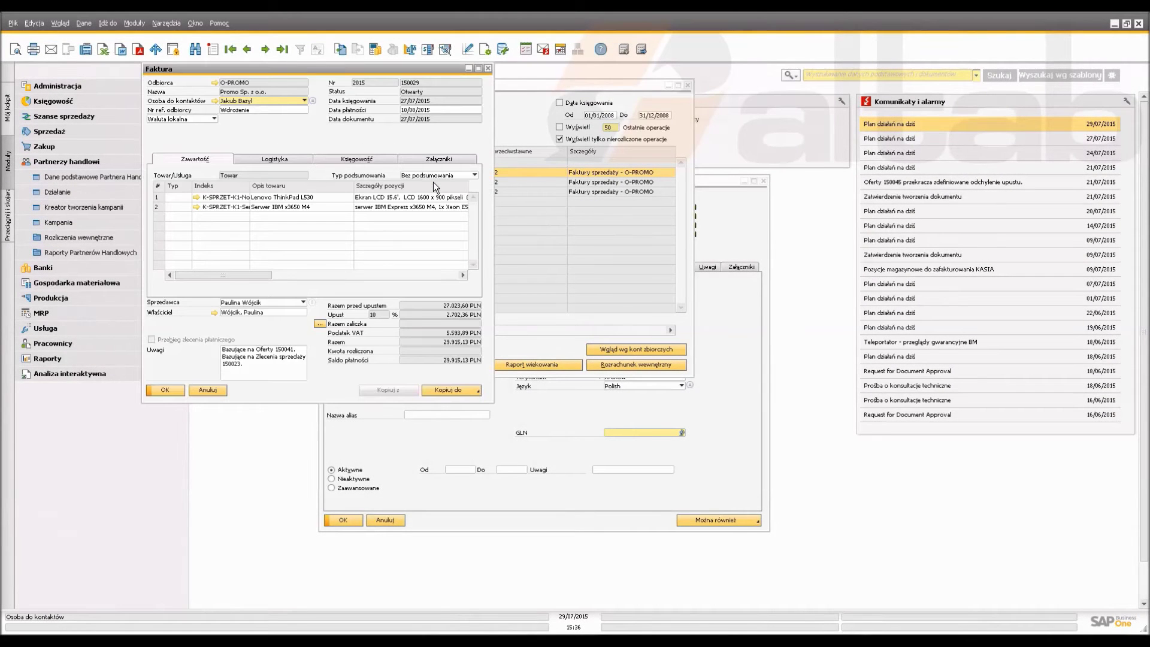
left_click(488, 68)
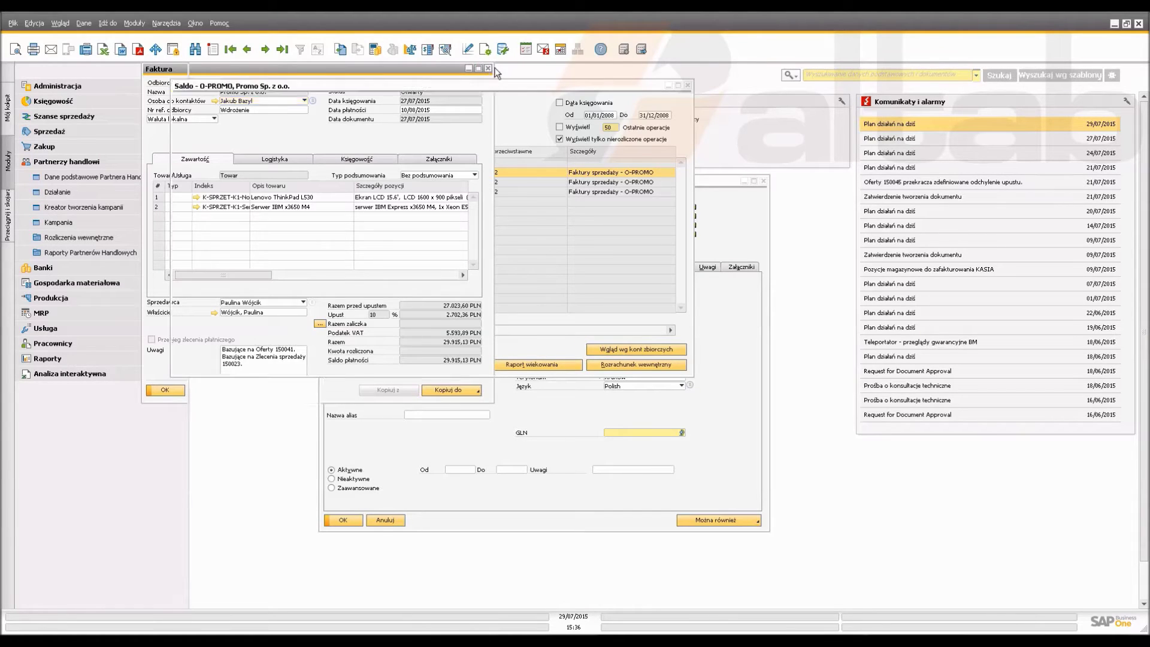
left_click(687, 86)
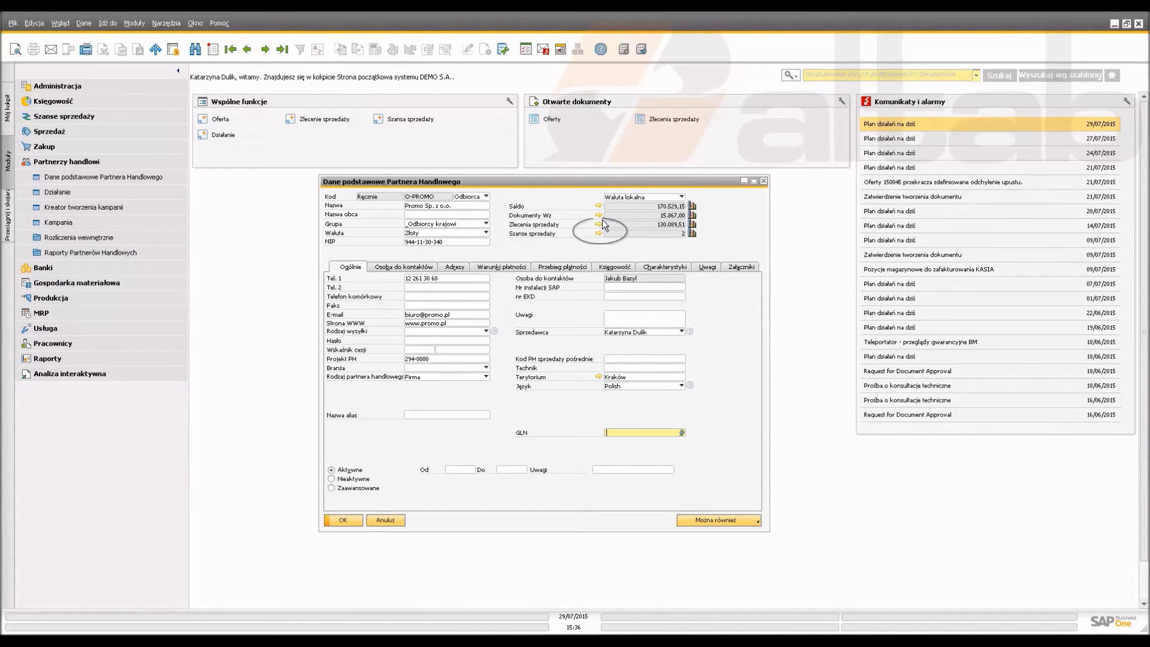
left_click(692, 203)
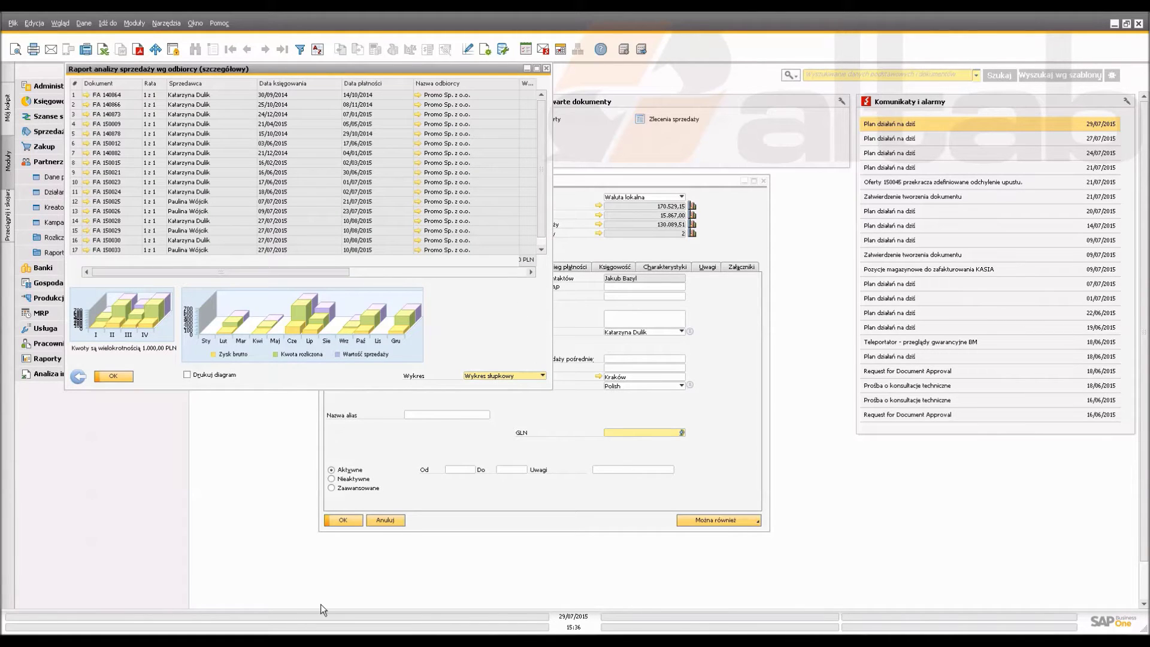
key("Escape")
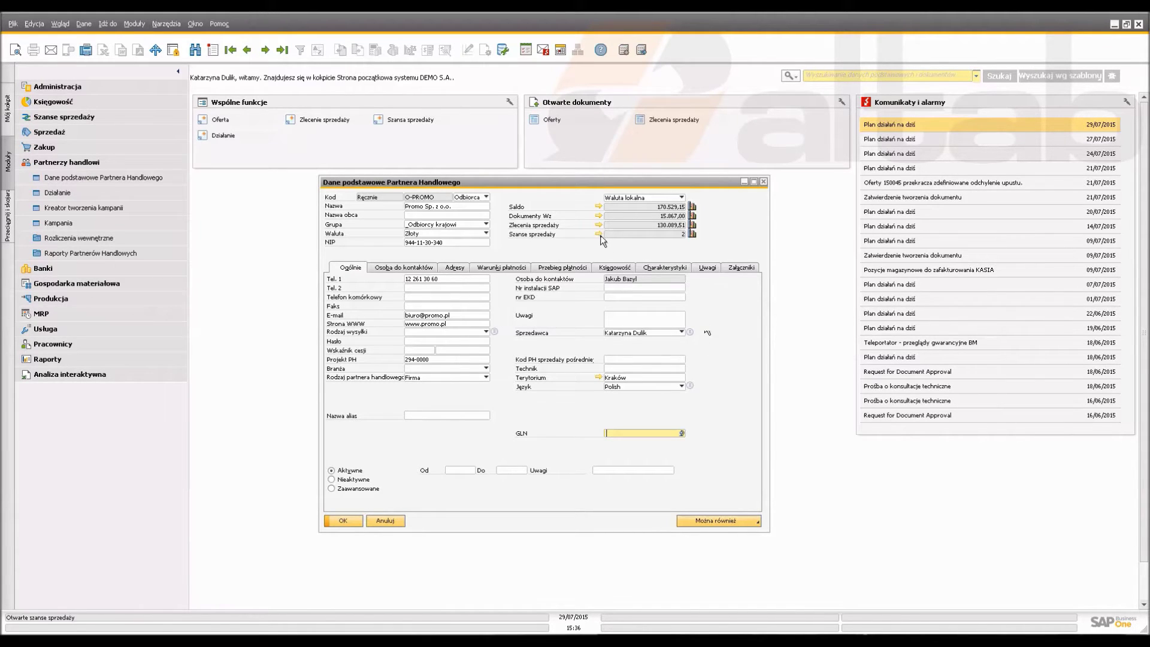
Open the sales opportunity KM marzec 2015 from the partner's open opportunities and view the offer linked to its 4. Oferta stage.
left_click(598, 233)
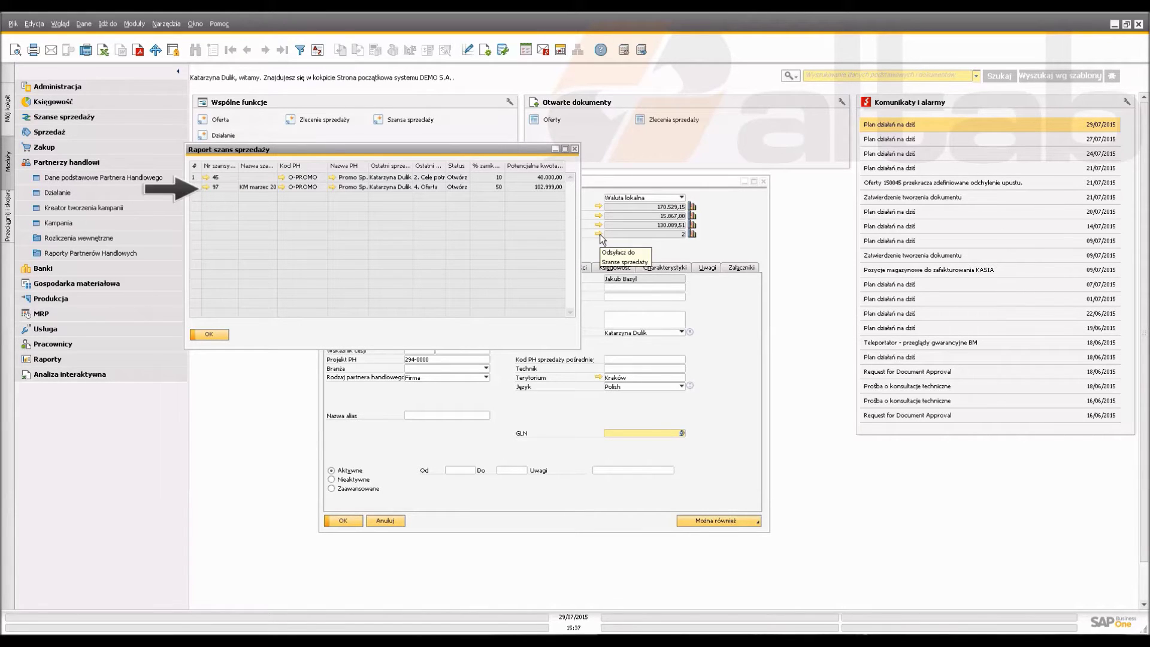
left_click(205, 187)
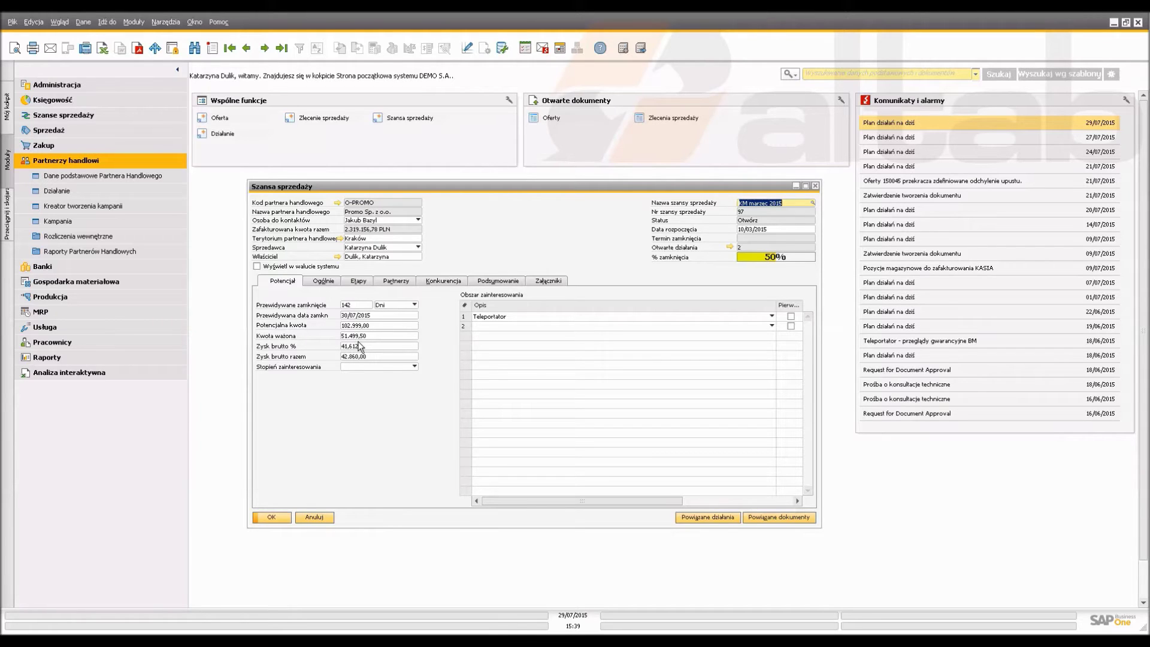
left_click(359, 282)
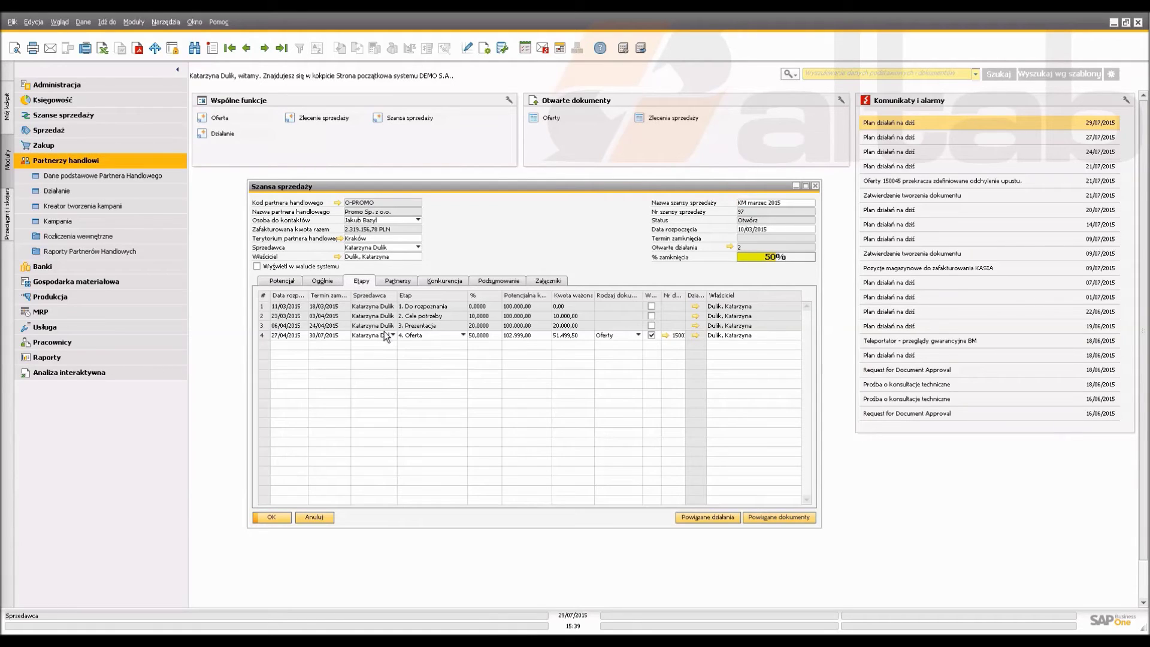
left_click(666, 336)
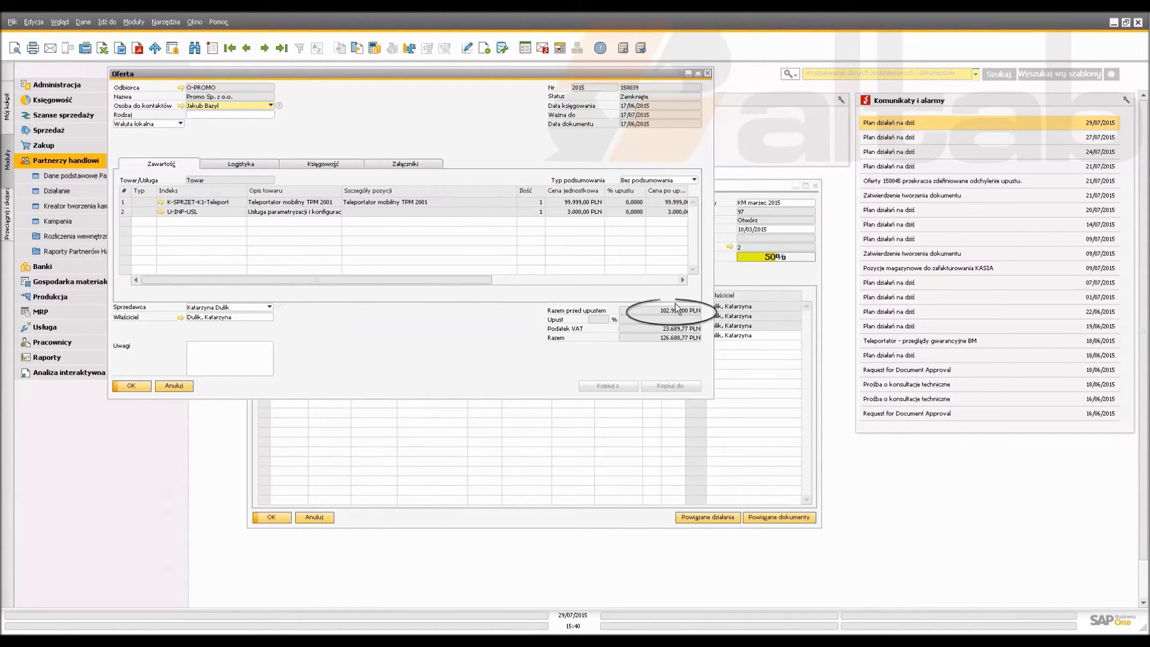
left_click(707, 73)
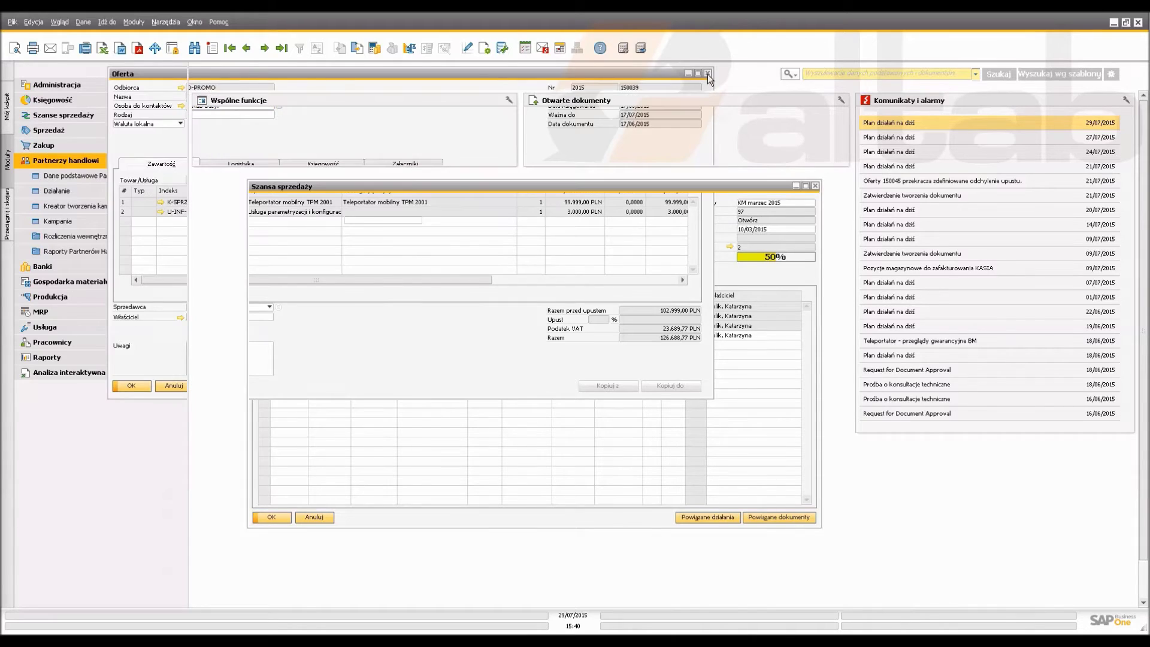
Review the opportunity's potential data and the overview of activities recorded for its 4. Oferta stage.
left_click(291, 283)
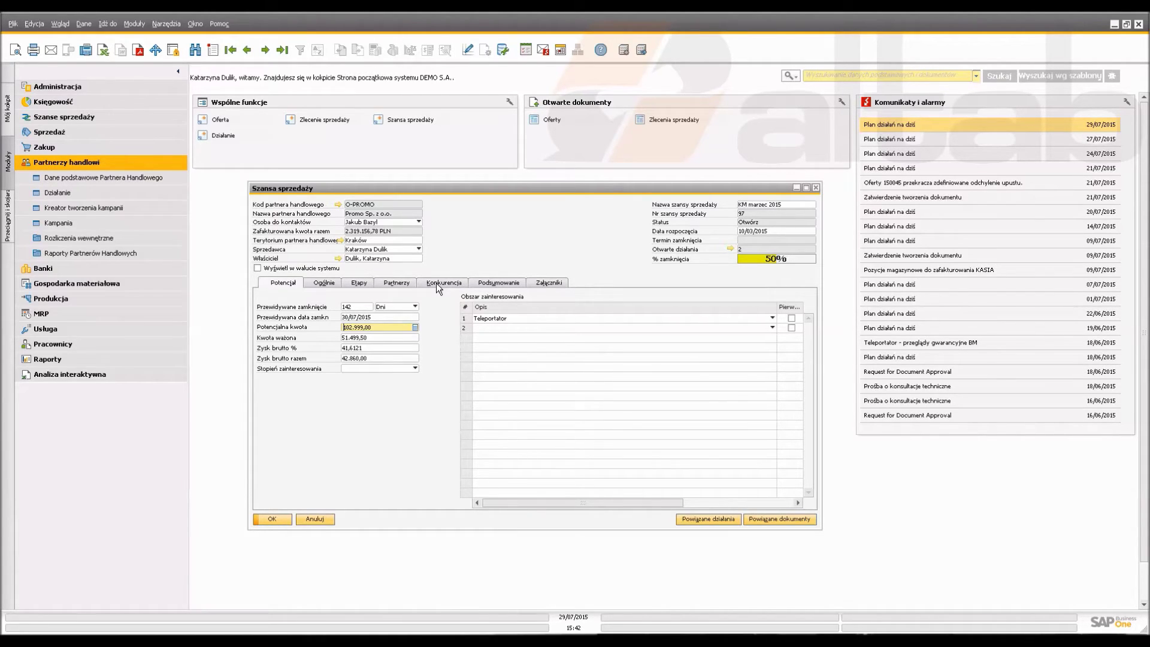
left_click(358, 283)
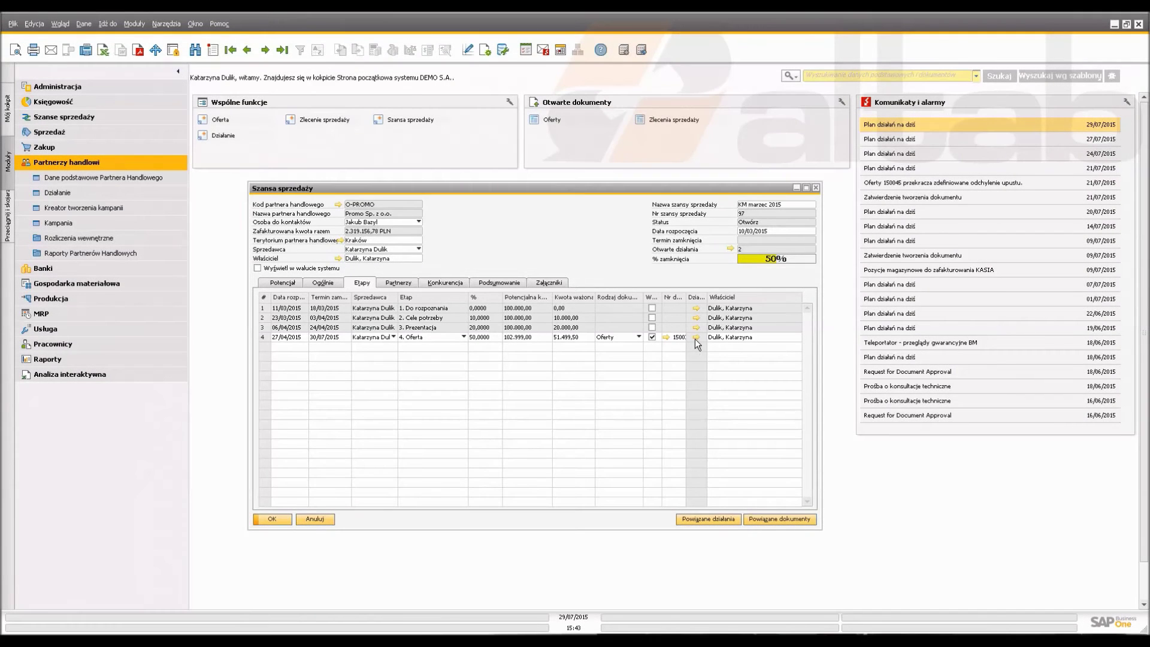
left_click(695, 337)
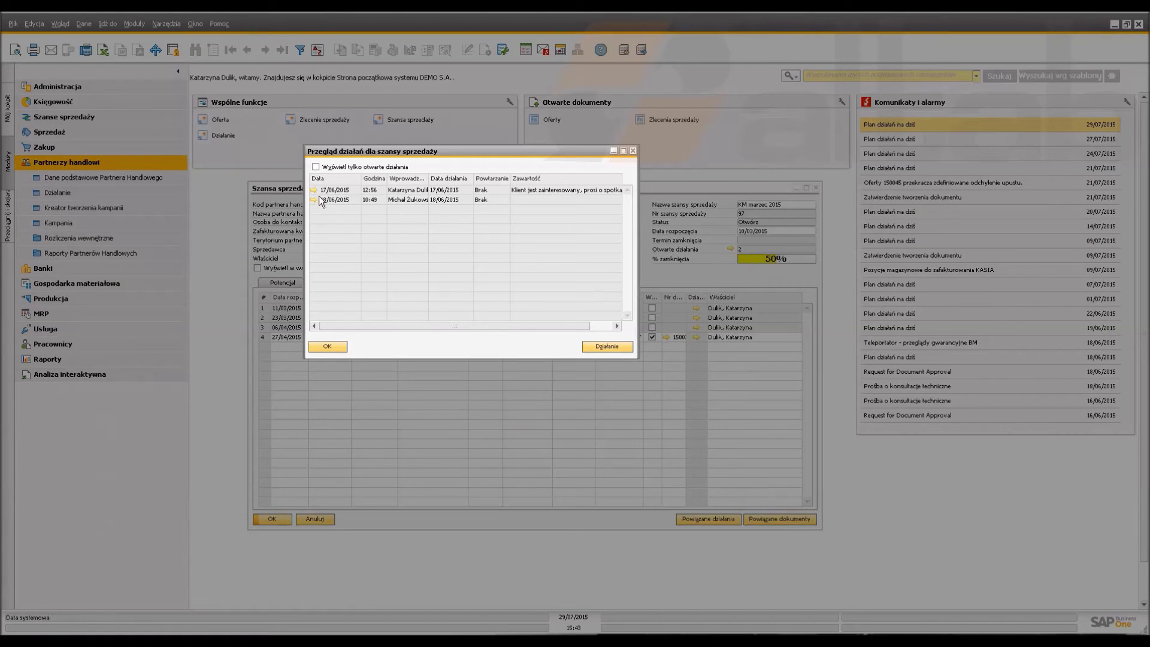
left_click(329, 346)
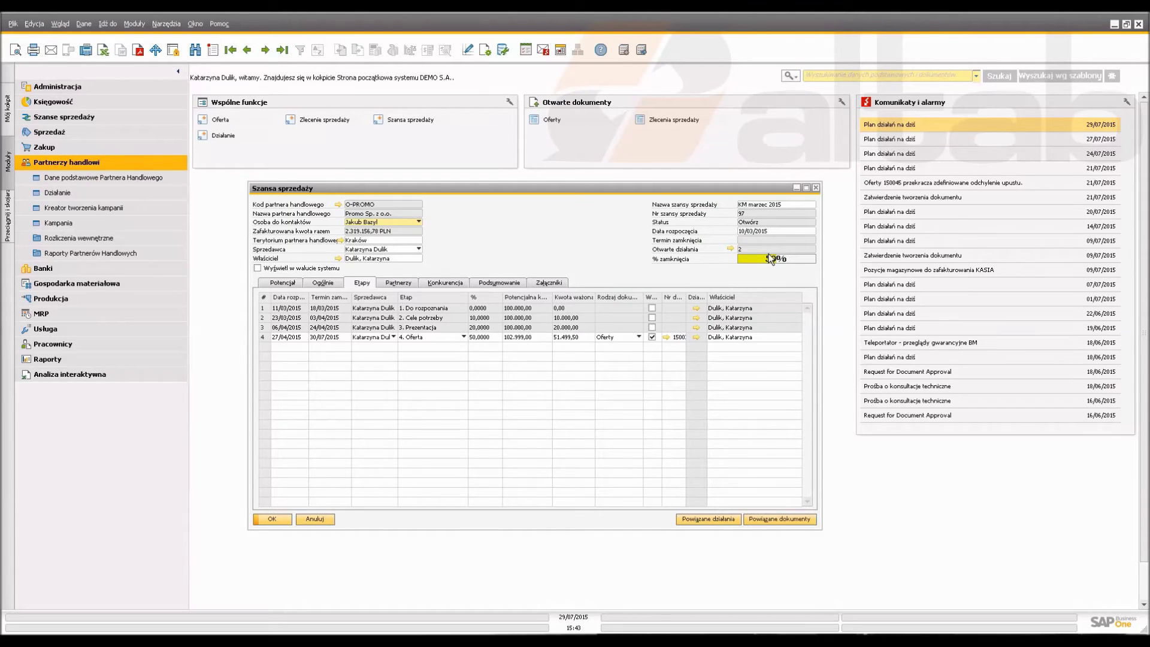
View the stage options for the opportunity's fourth stage row and the opportunity's summary.
left_click(463, 337)
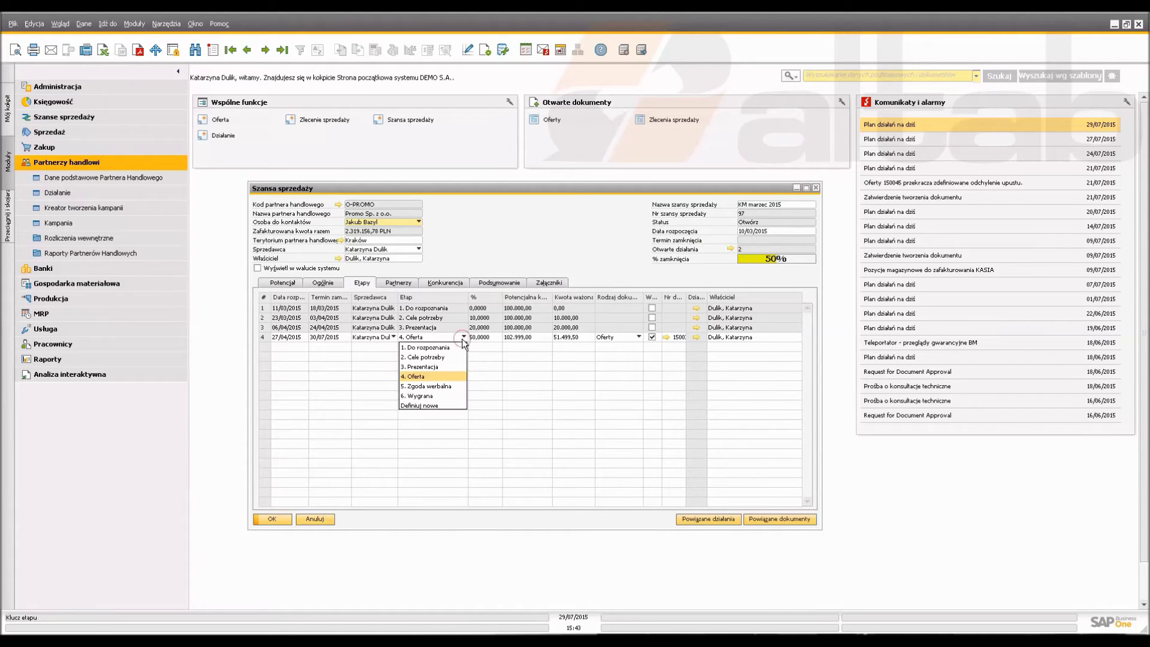
left_click(438, 406)
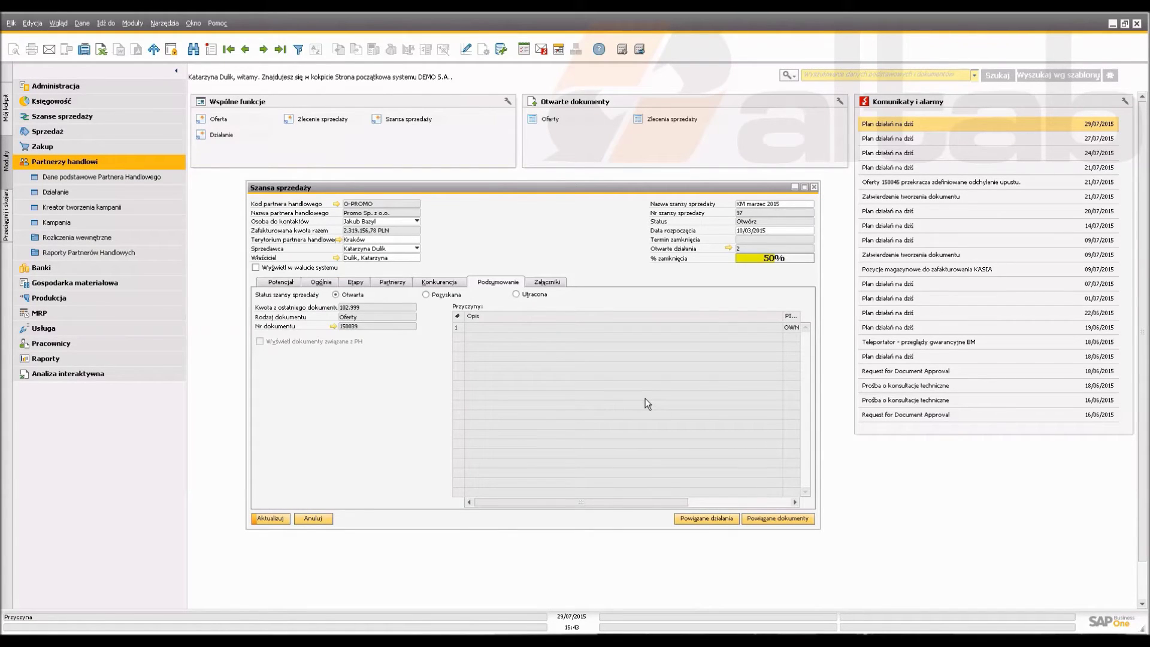
Set the opportunity's status to Pozyskana, switch it to Utracona, and view the available reasons for the loss.
left_click(427, 294)
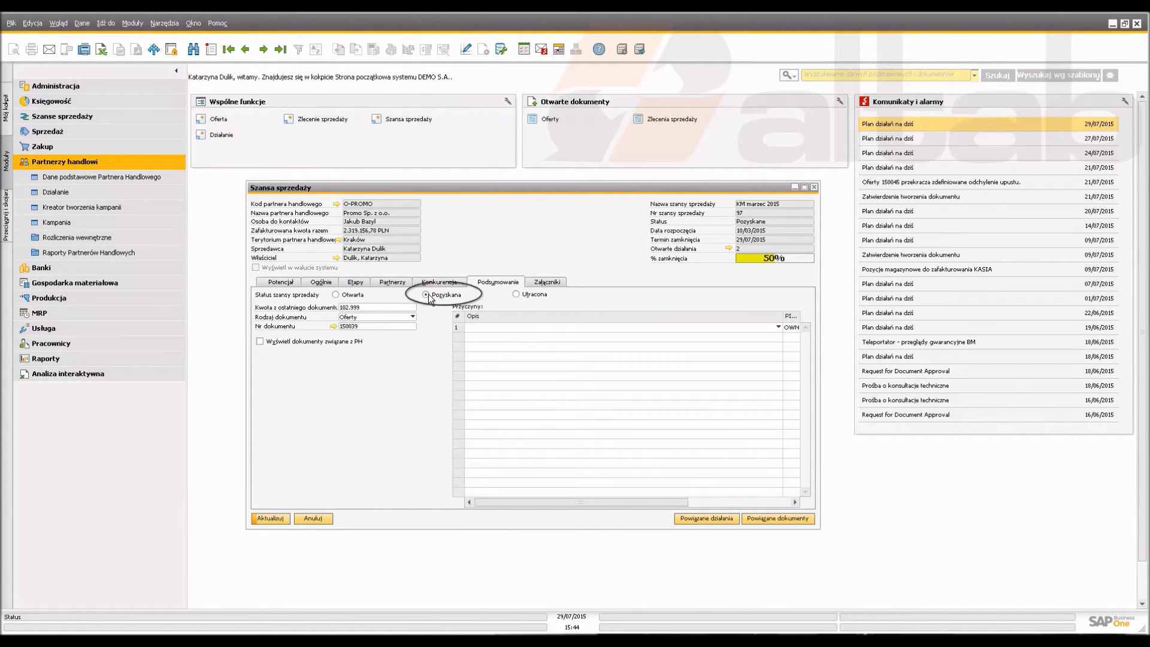
left_click(517, 295)
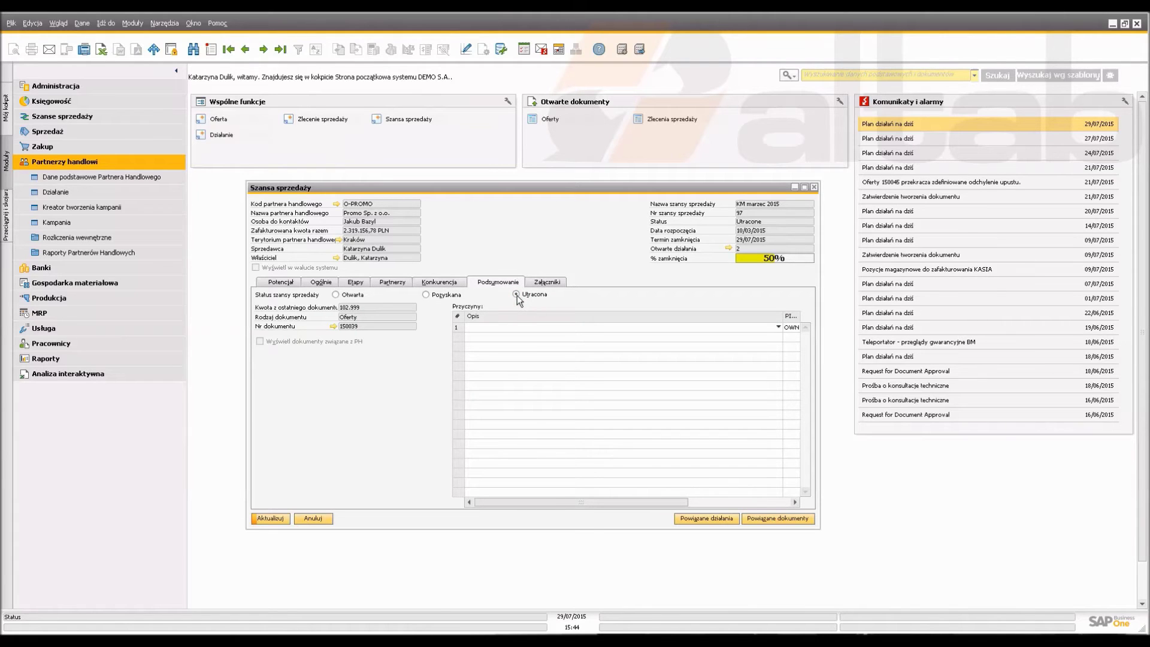
left_click(777, 327)
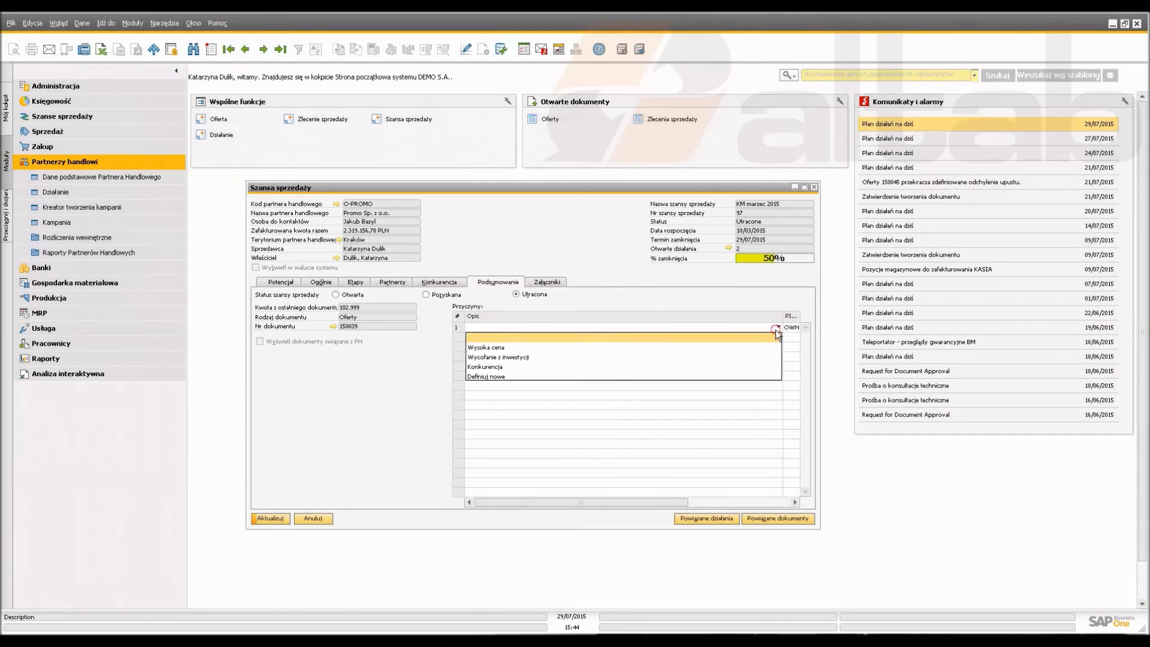
left_click(776, 335)
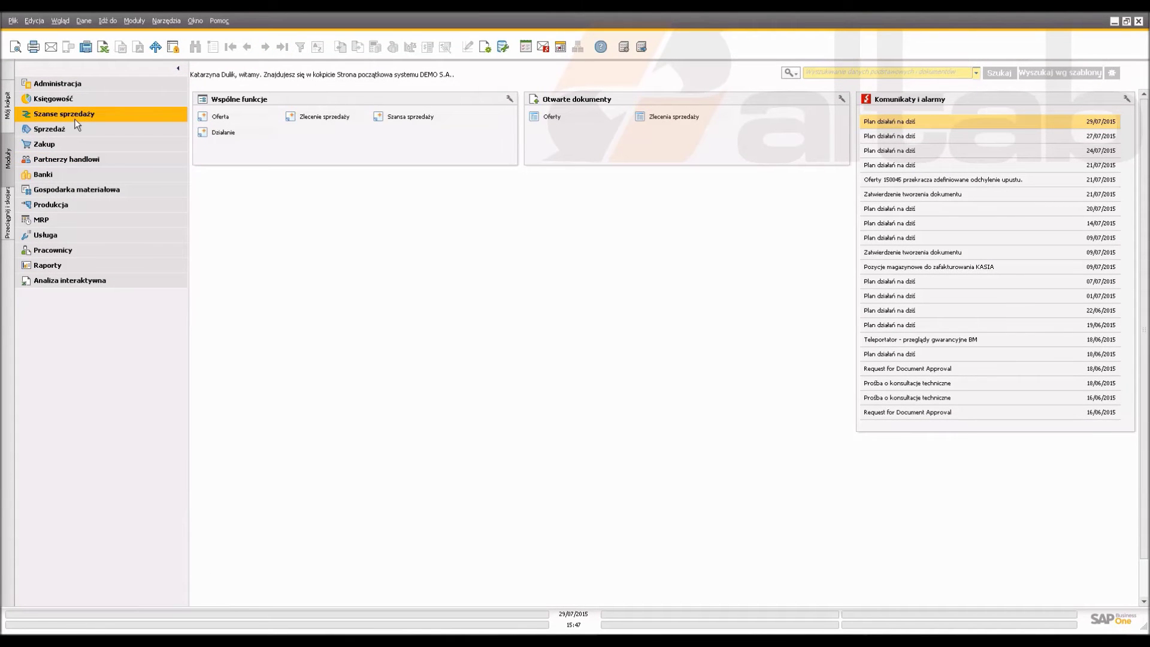
Open the sales opportunity funnel report Lejek szans sprzedaży and examine the stage details in its chart.
left_click(75, 119)
left_click(79, 145)
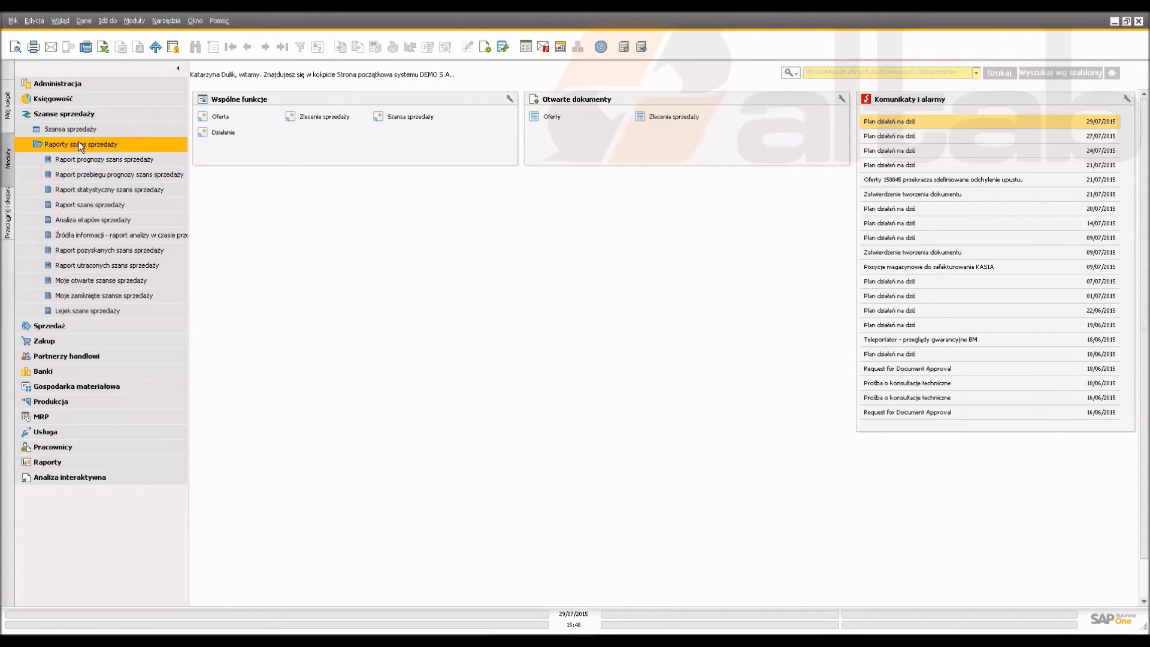
left_click(88, 311)
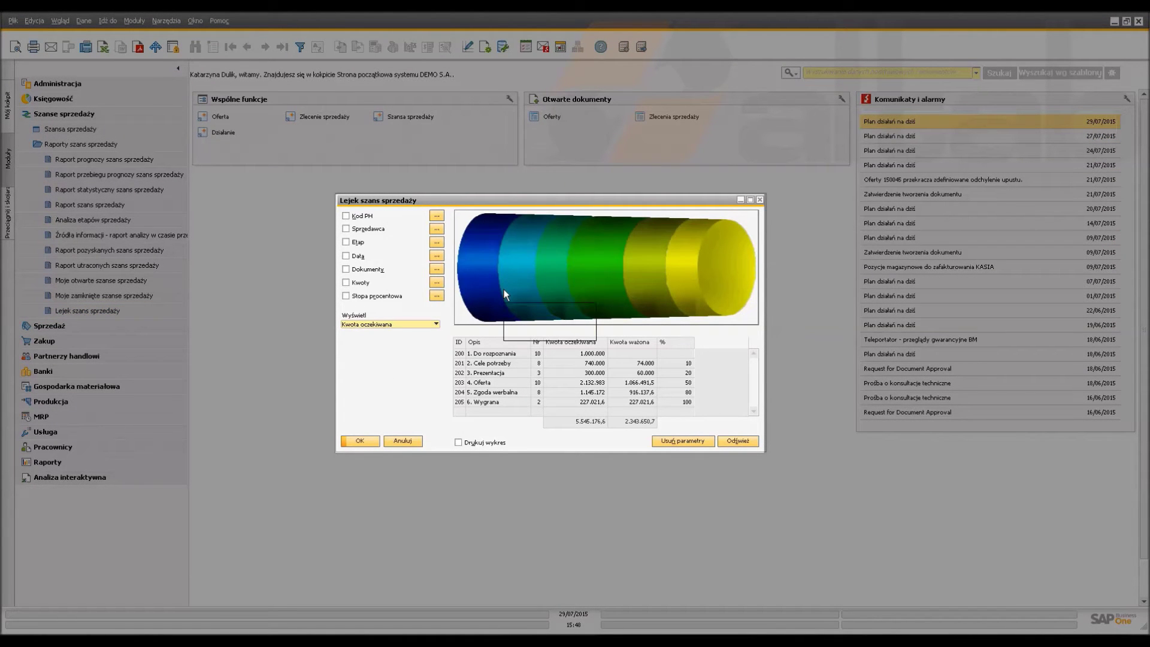
mouse_move(504, 289)
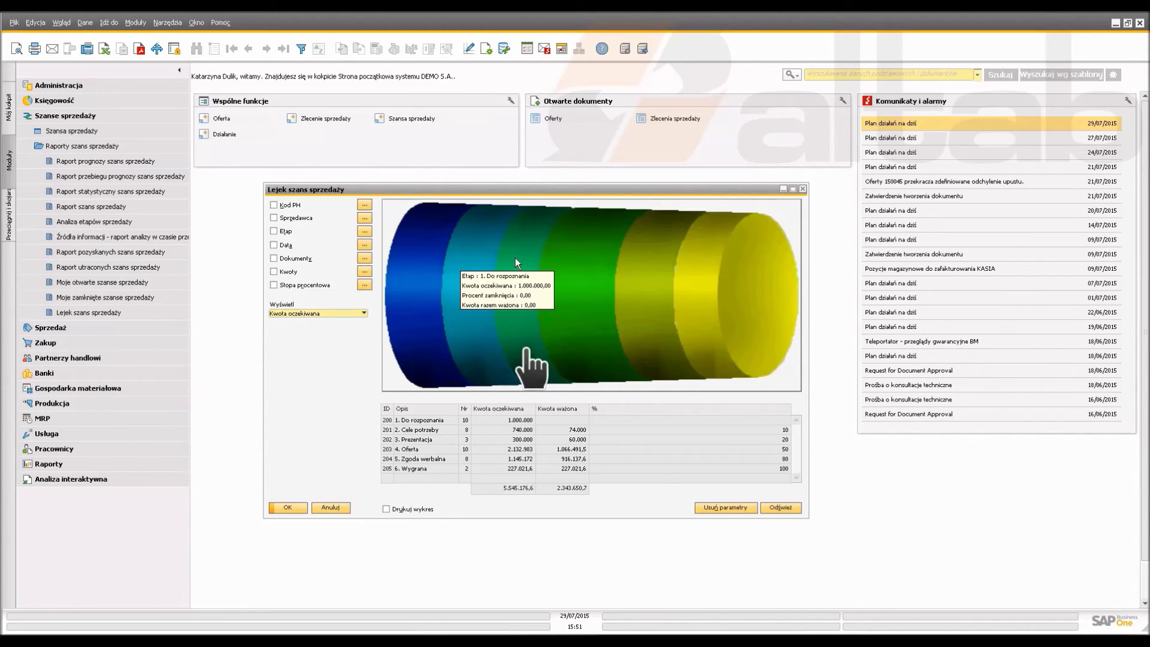
mouse_move(567, 257)
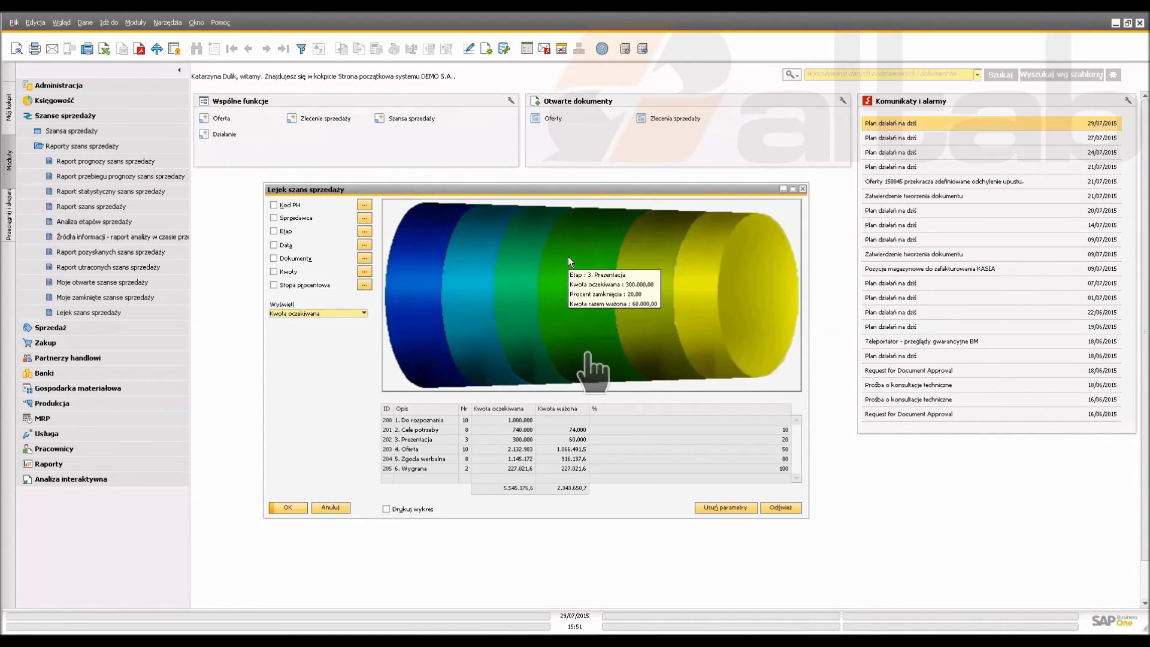
mouse_move(644, 258)
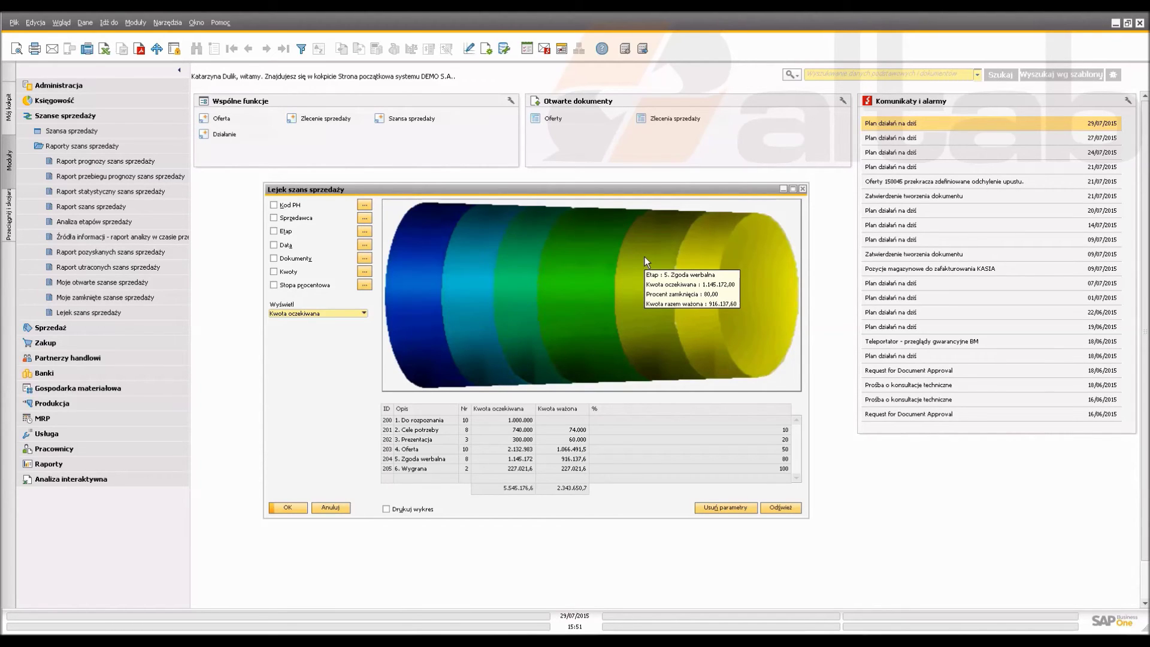
left_click(590, 249)
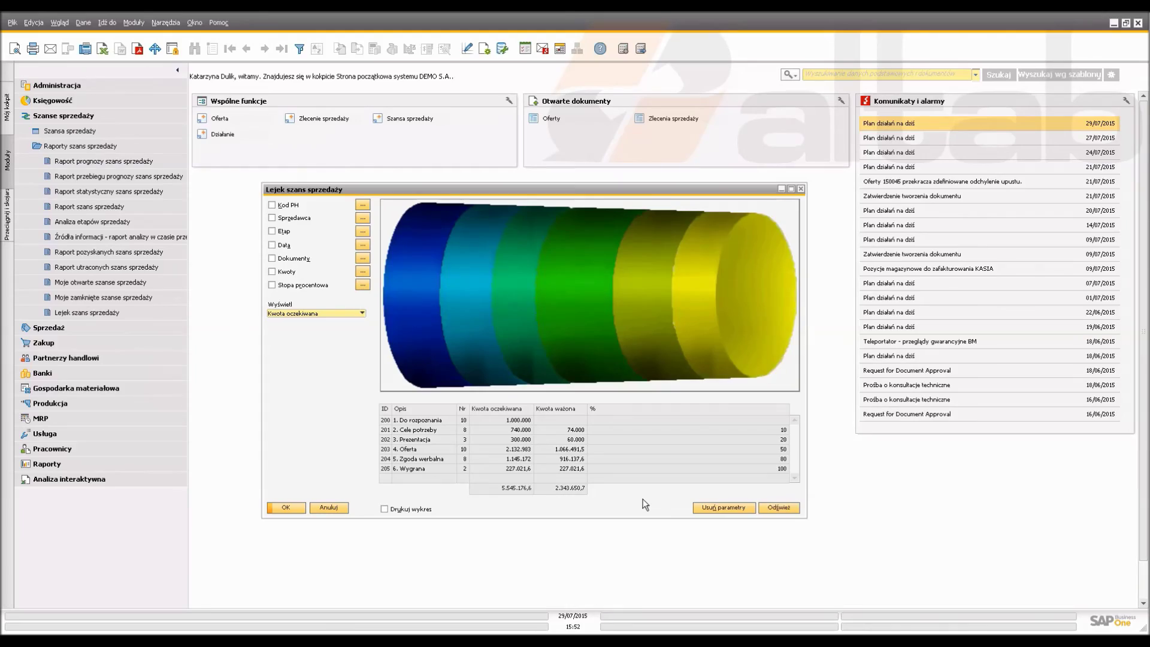
Open the dynamic sales opportunity analysis from the funnel report and play its animation of opportunities moving through the stages.
right_click(643, 499)
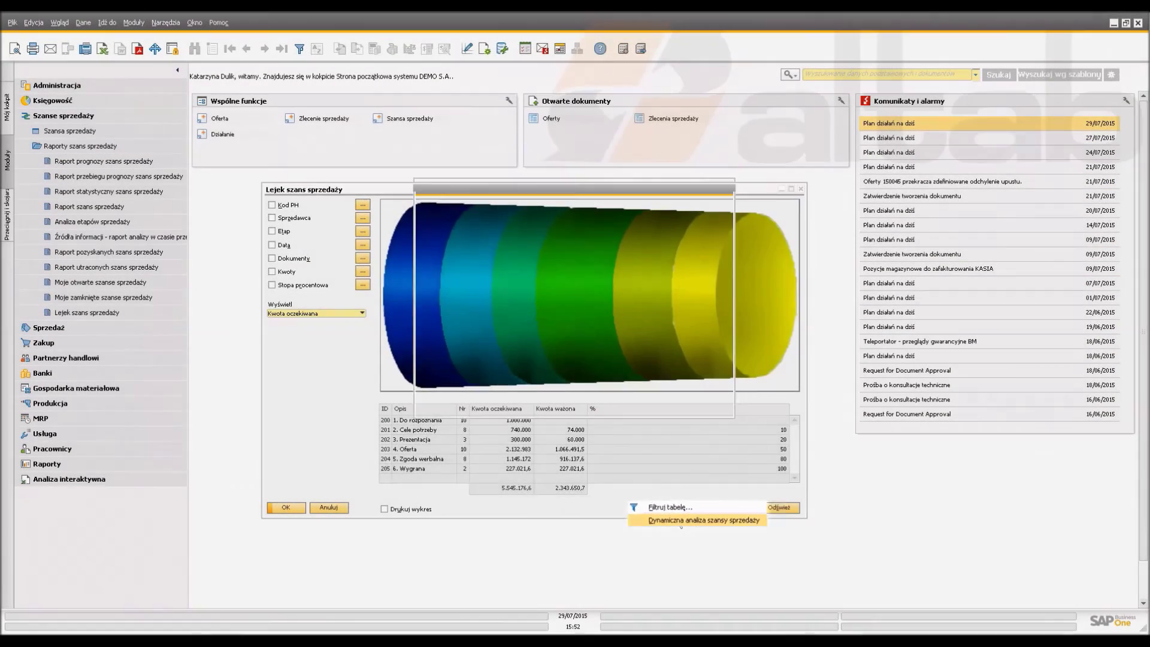
left_click(677, 519)
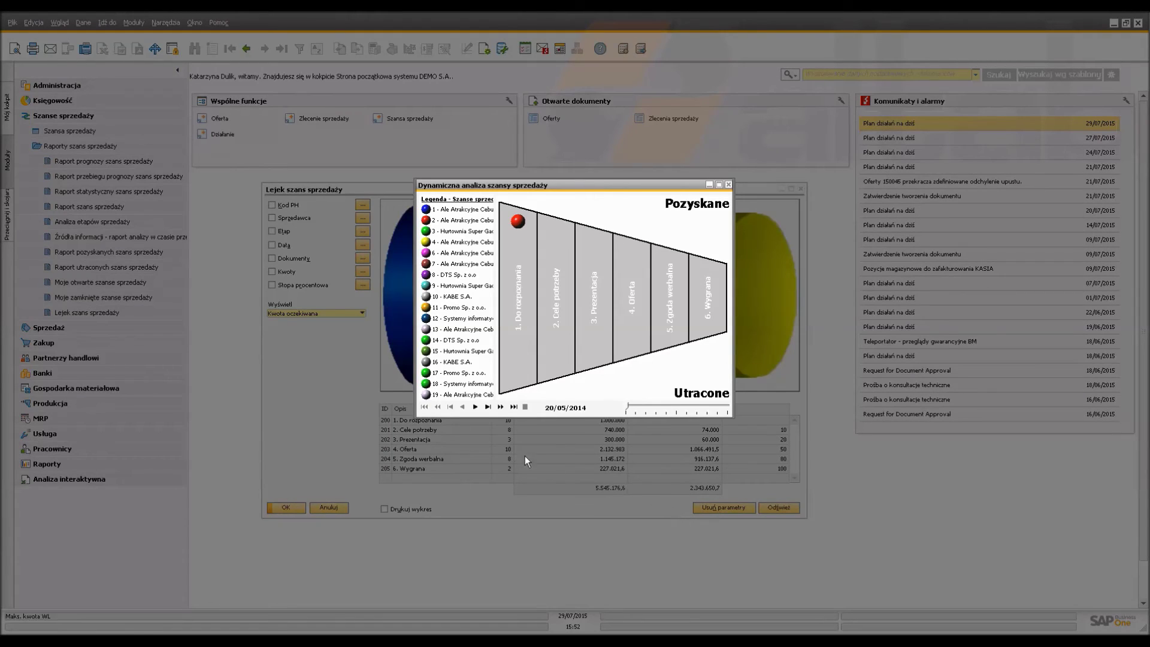
left_click(477, 408)
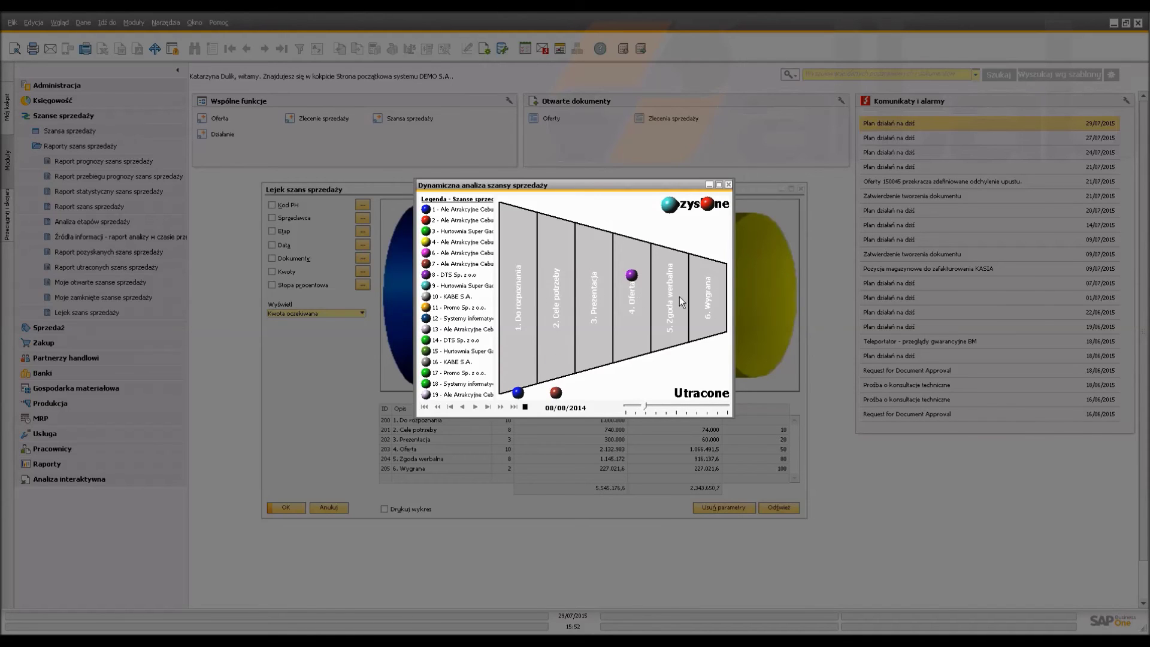
mouse_move(763, 304)
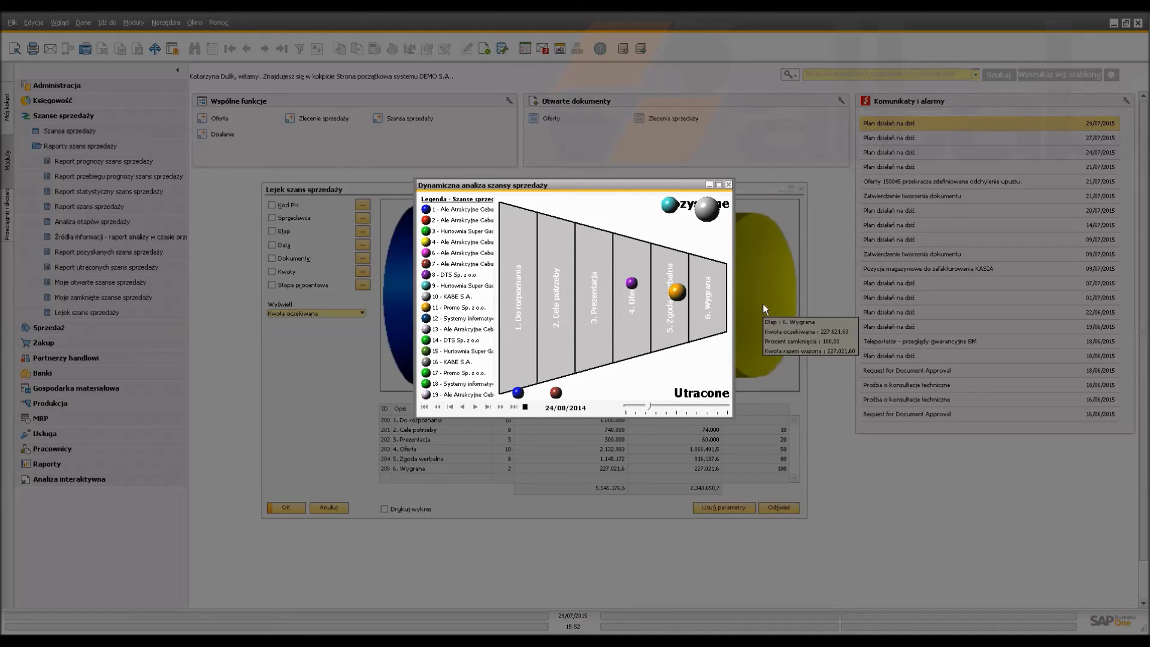